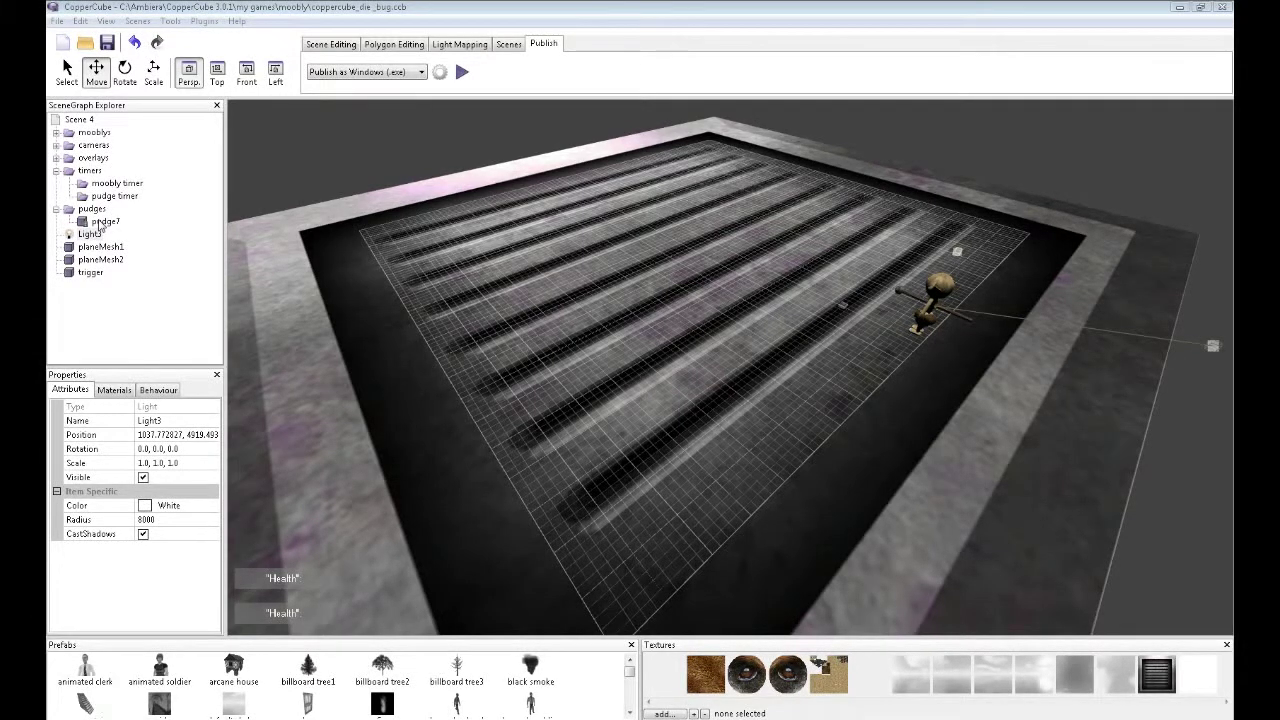
Select pudge7 and examine where it sits relative to the floor of the scene
click(103, 222)
drag(422, 298, 479, 344)
key(Up)
drag(757, 482, 690, 487)
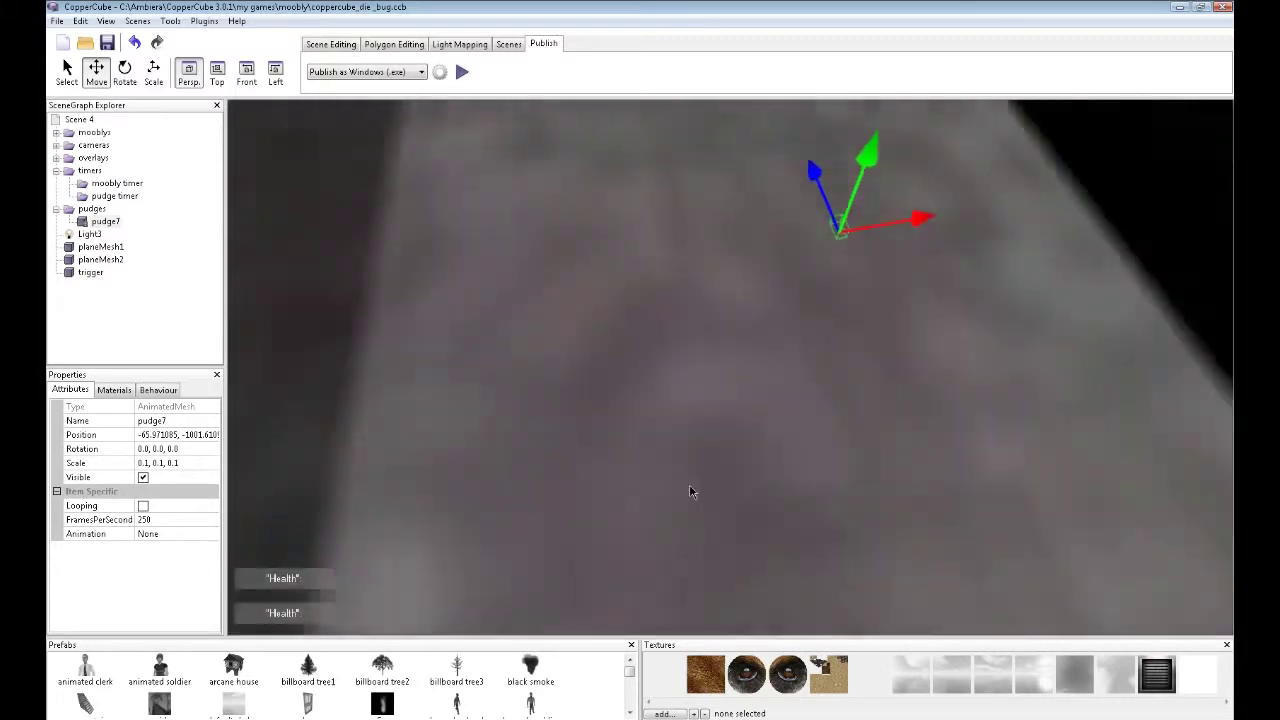
scroll(690, 487, down, 3)
scroll(689, 492, down, 8)
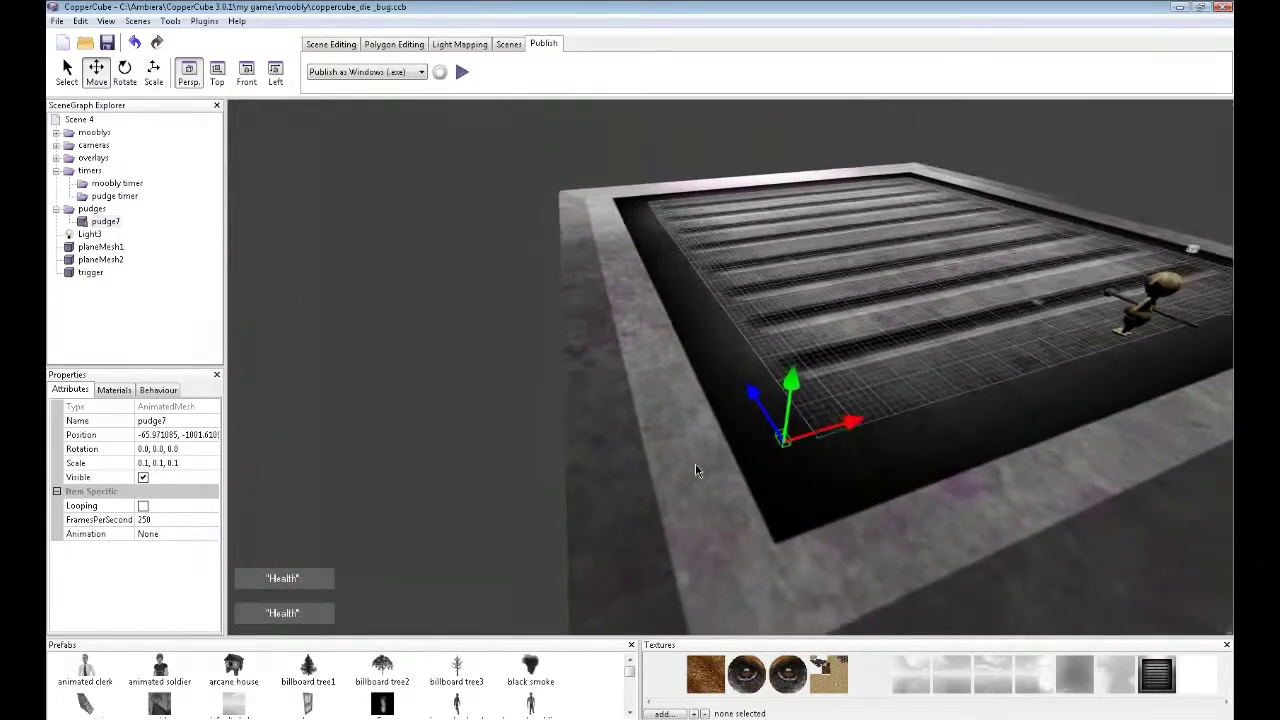
drag(712, 461, 710, 445)
scroll(710, 446, up, 4)
scroll(711, 452, up, 1)
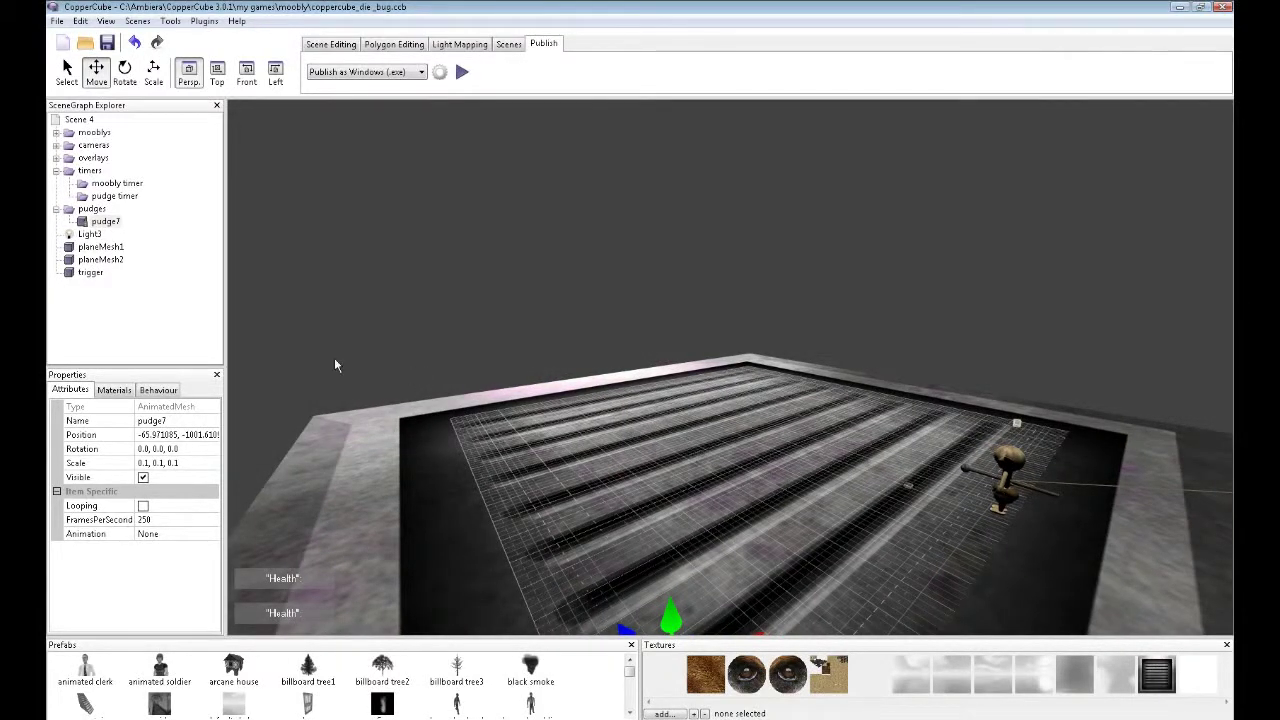
scroll(609, 459, up, 1)
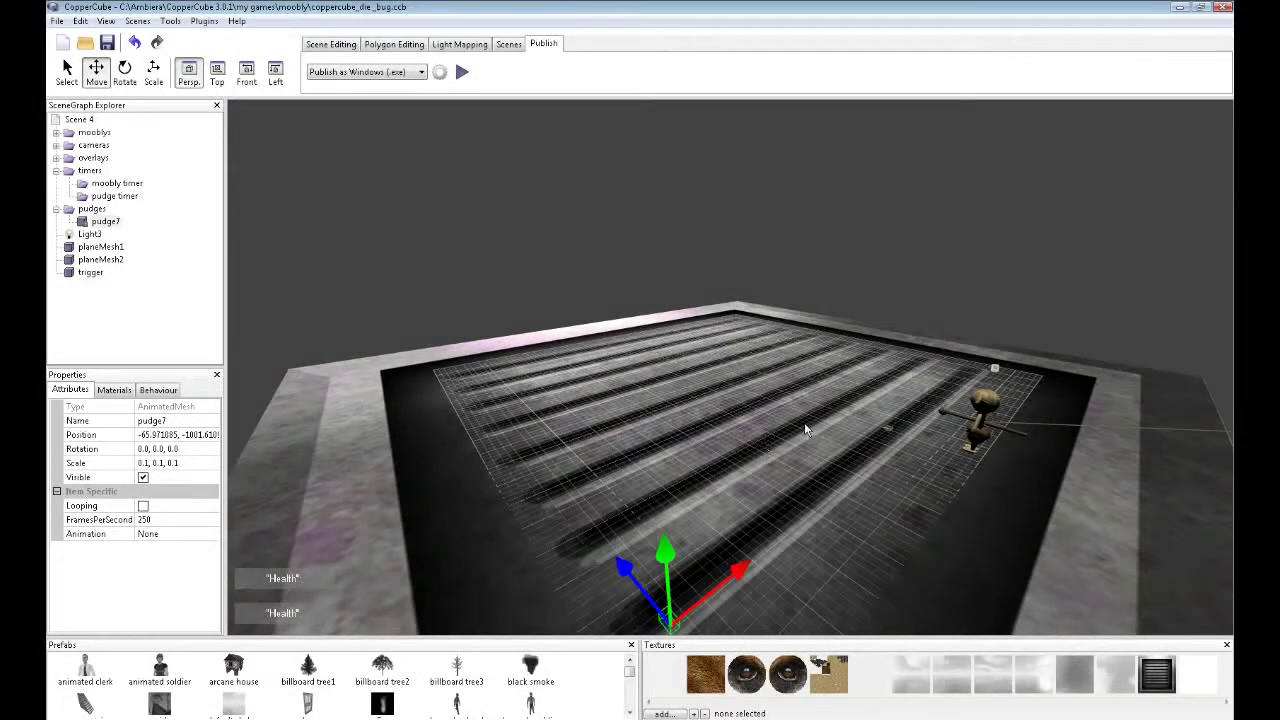
Nudge the trigger mesh up slightly to a height of about 0.06, keeping it selected
click(90, 274)
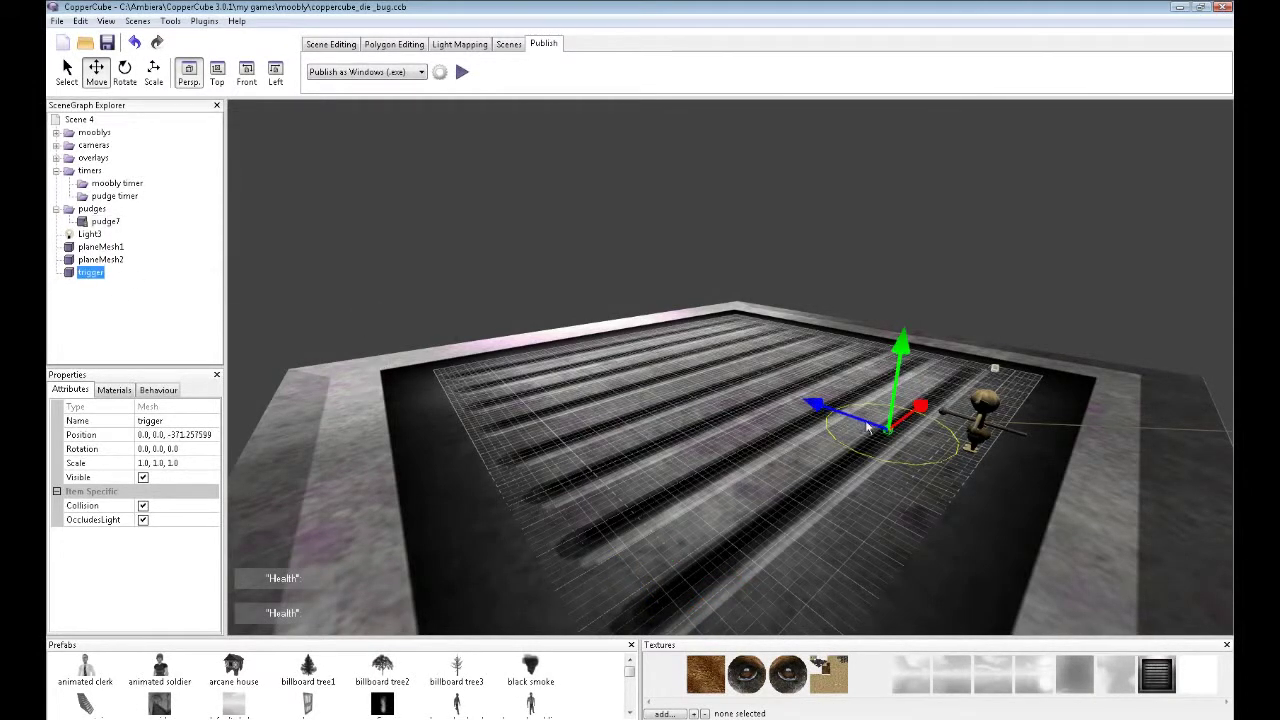
drag(902, 344, 900, 340)
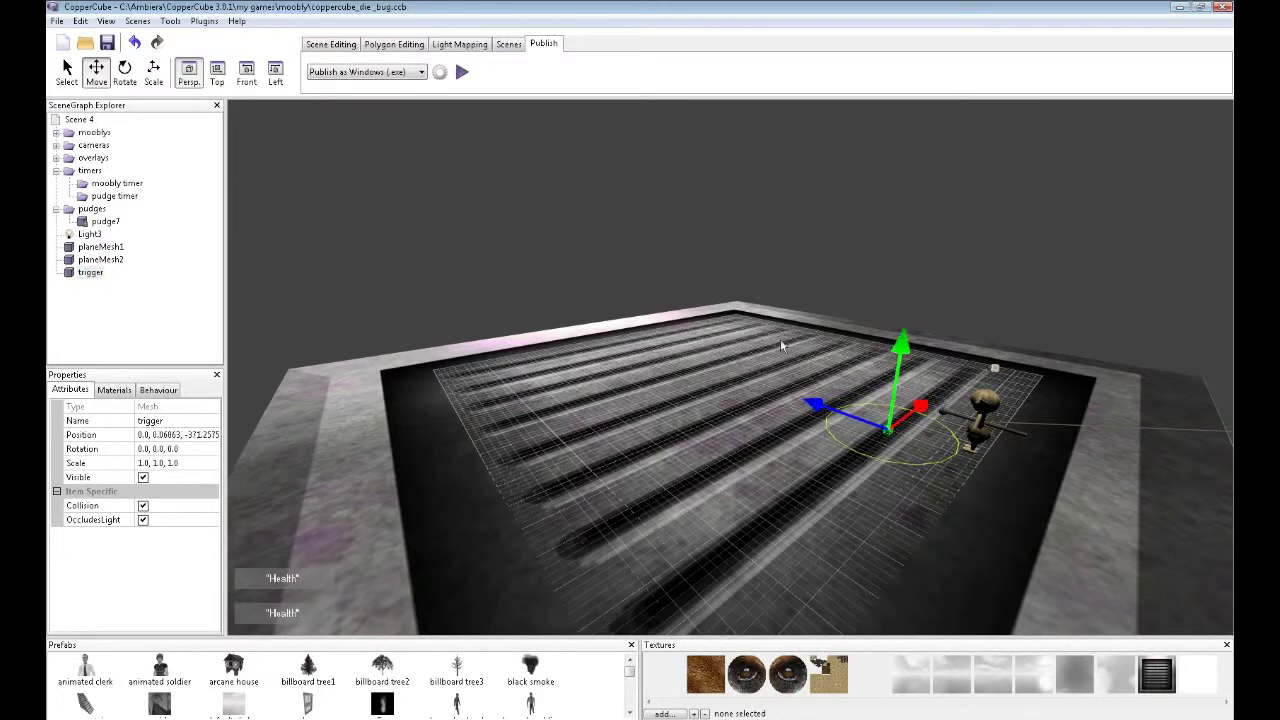
click(70, 272)
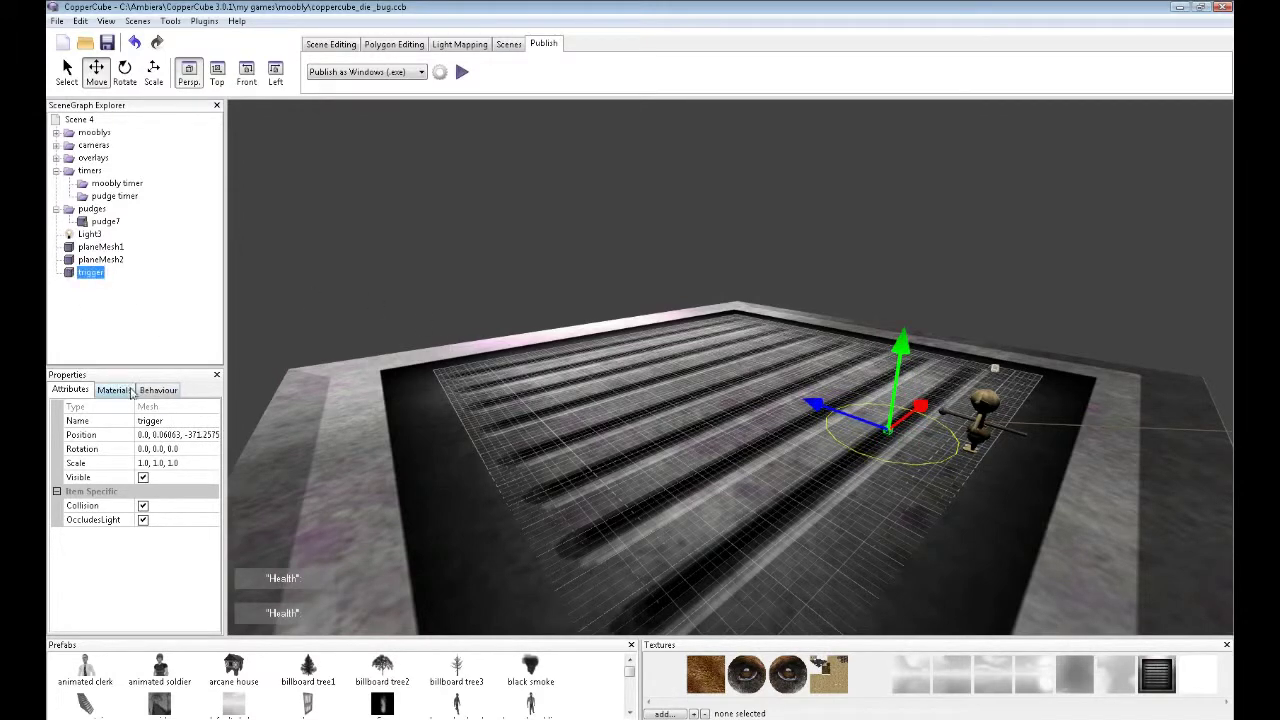
Review the trigger's proximity behaviour and inspect its set-variable and store-variable actions
click(170, 394)
click(135, 409)
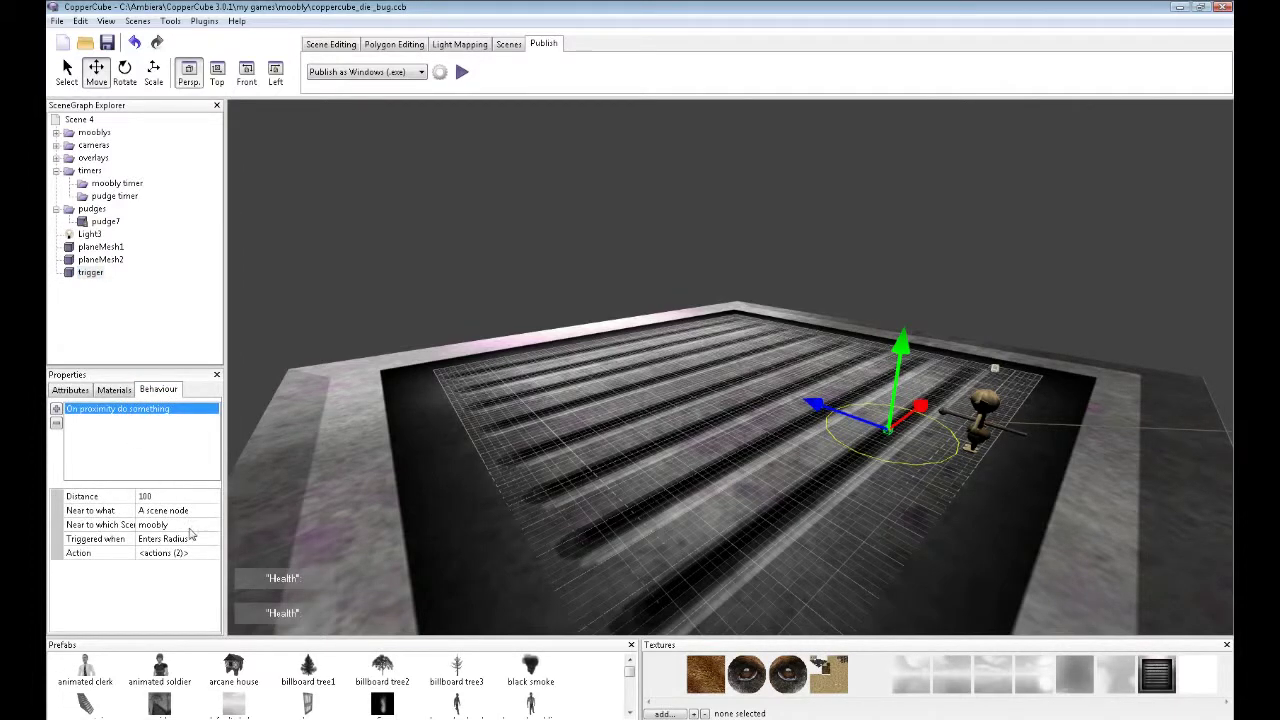
click(208, 556)
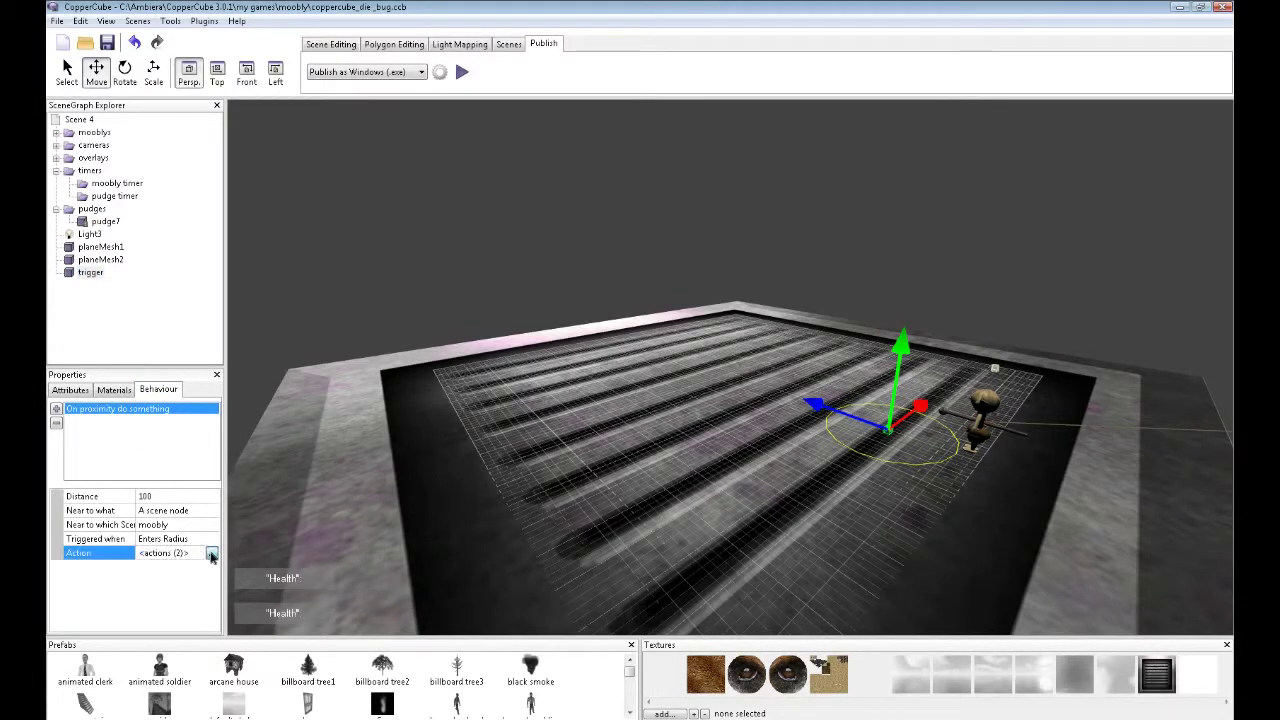
click(213, 556)
drag(160, 433, 390, 313)
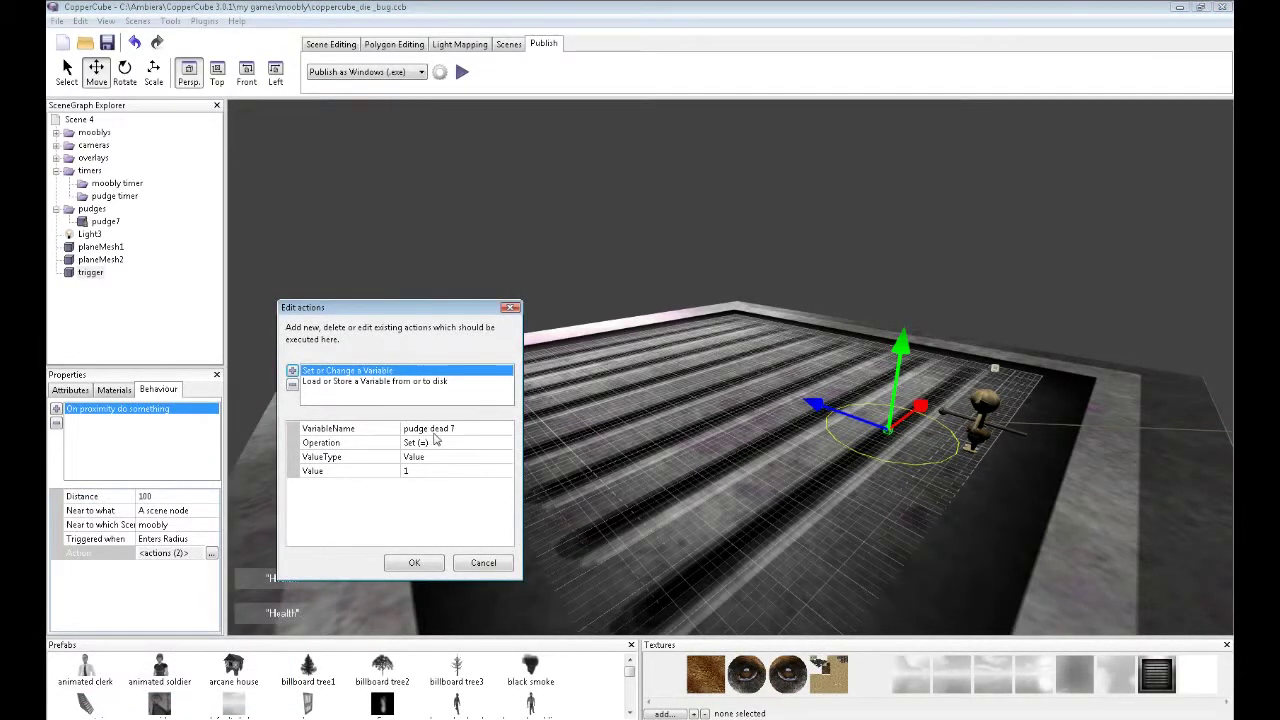
click(364, 382)
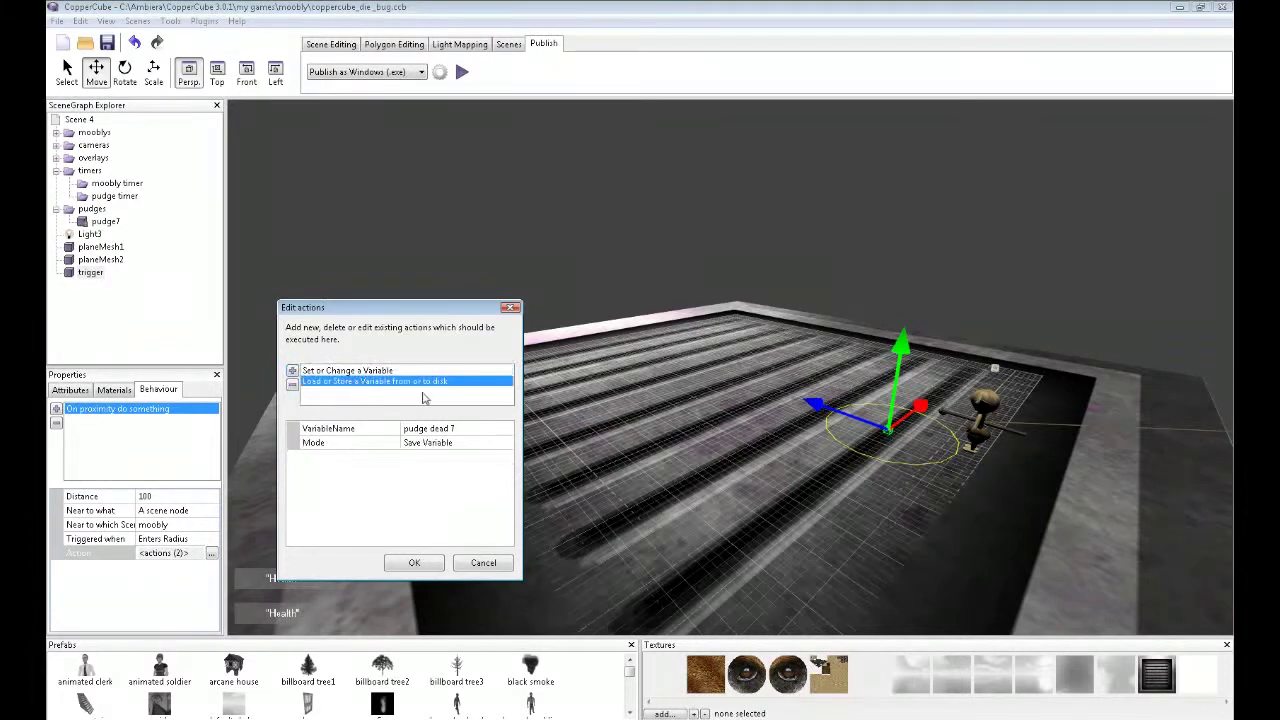
click(414, 562)
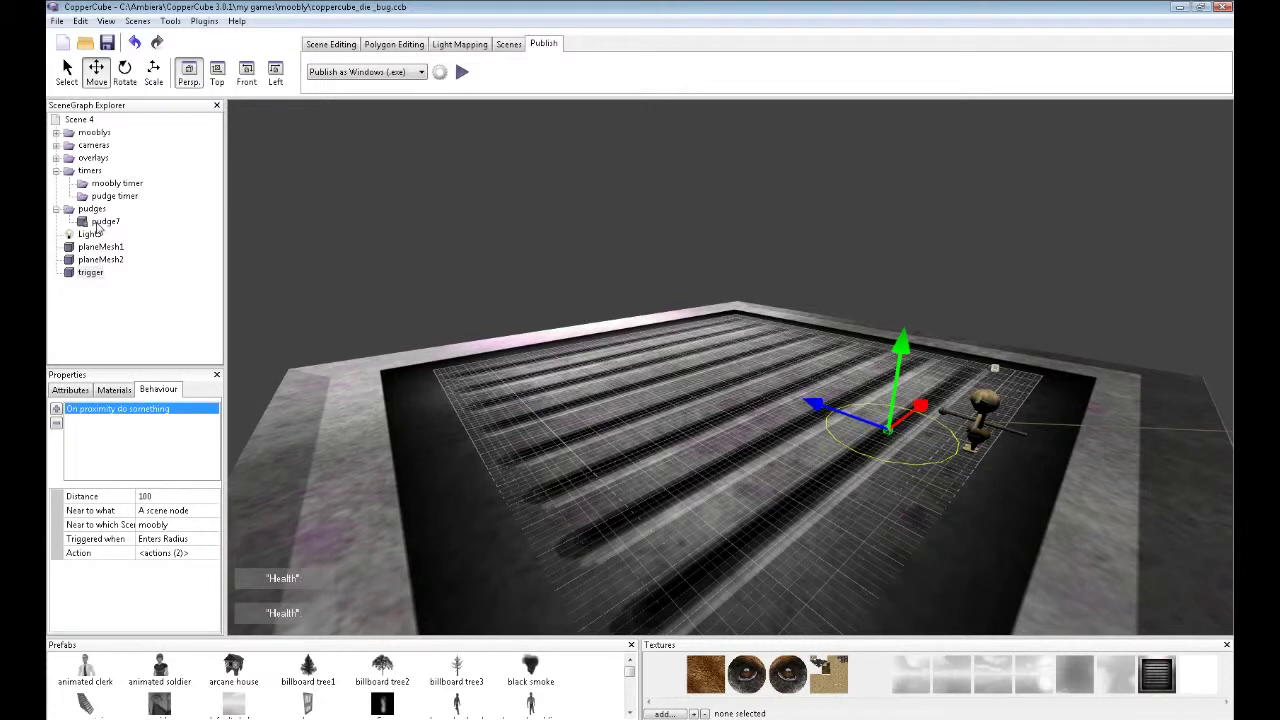
Open the pudge timer's first condition and the actions it performs on the clone of pudge7
click(114, 196)
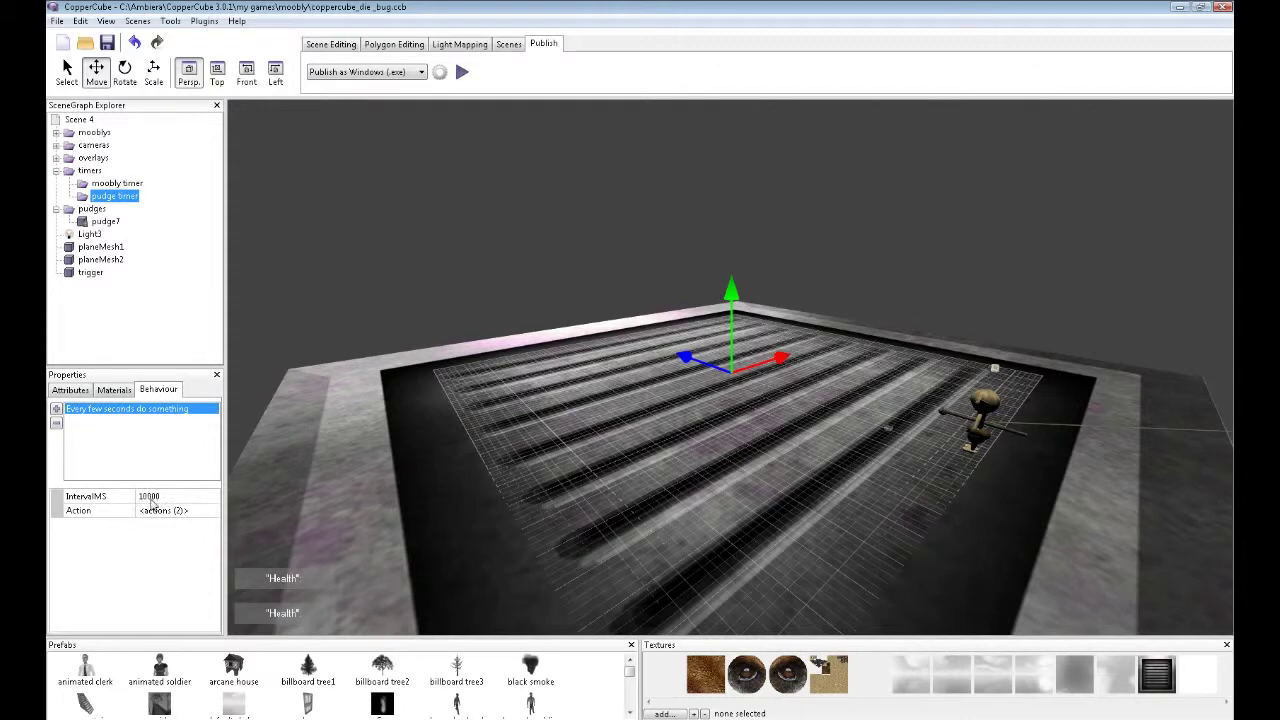
click(212, 517)
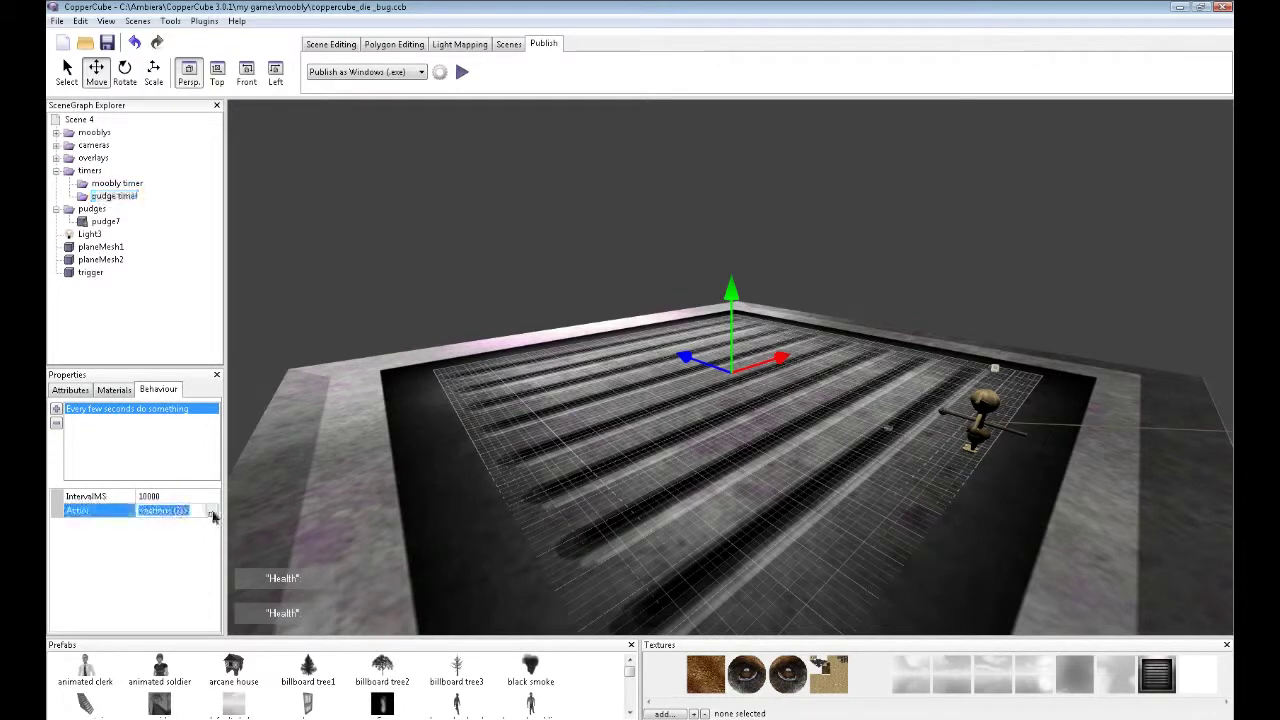
click(210, 514)
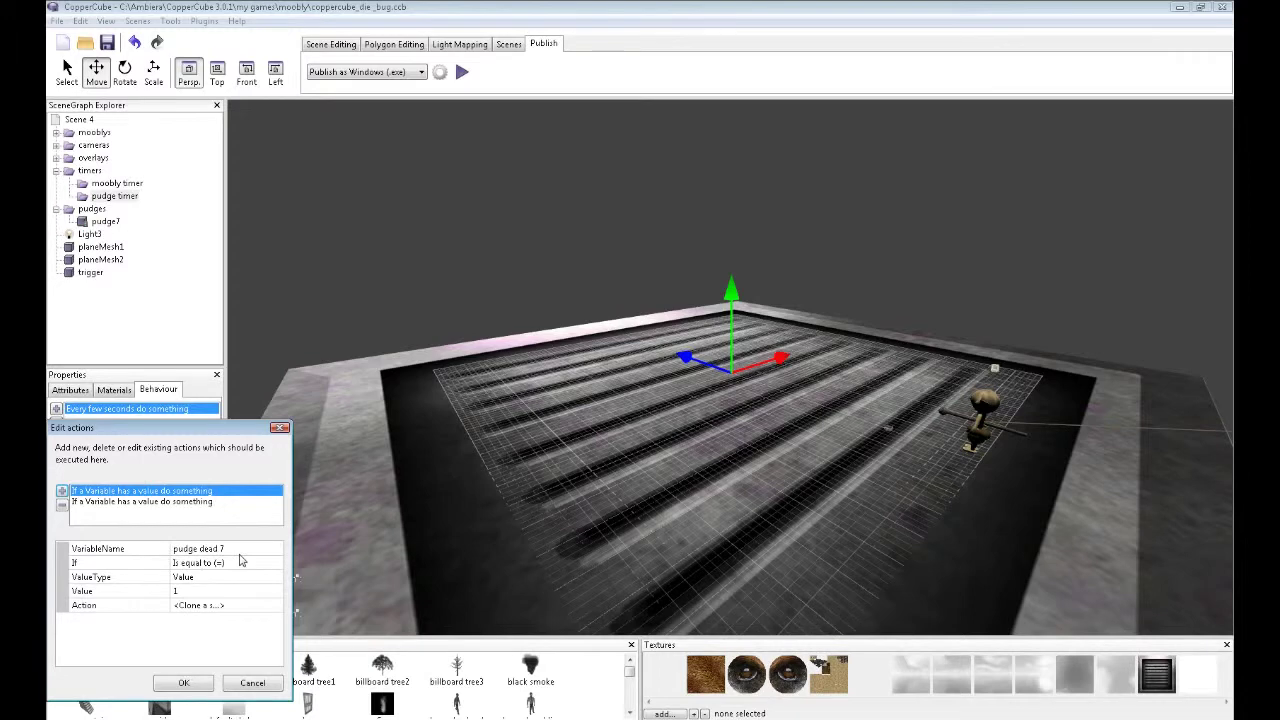
click(262, 606)
click(274, 607)
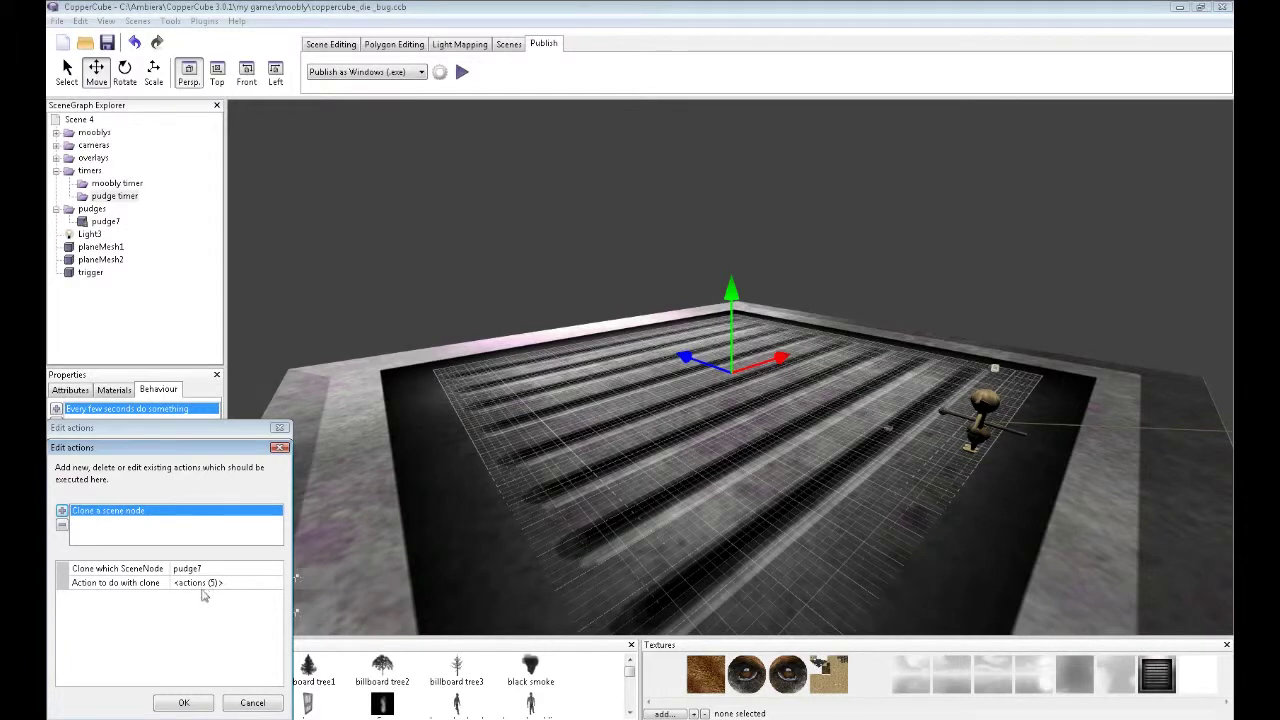
click(276, 589)
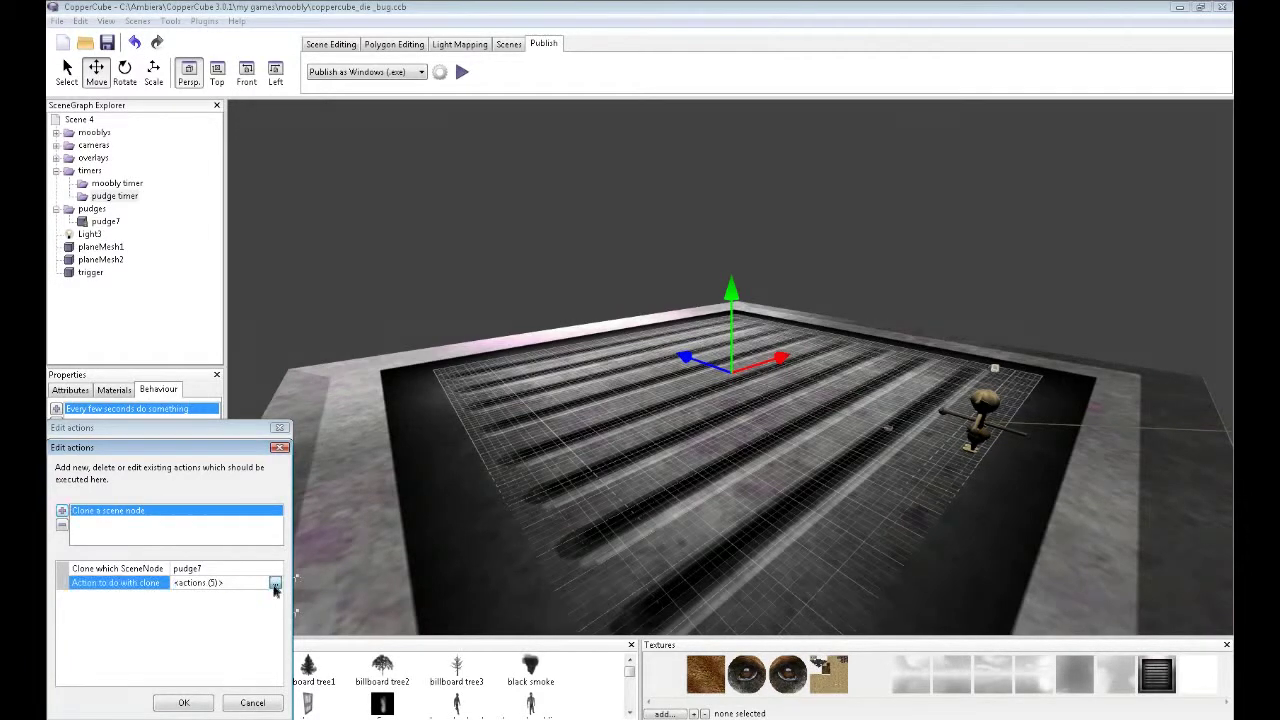
click(276, 589)
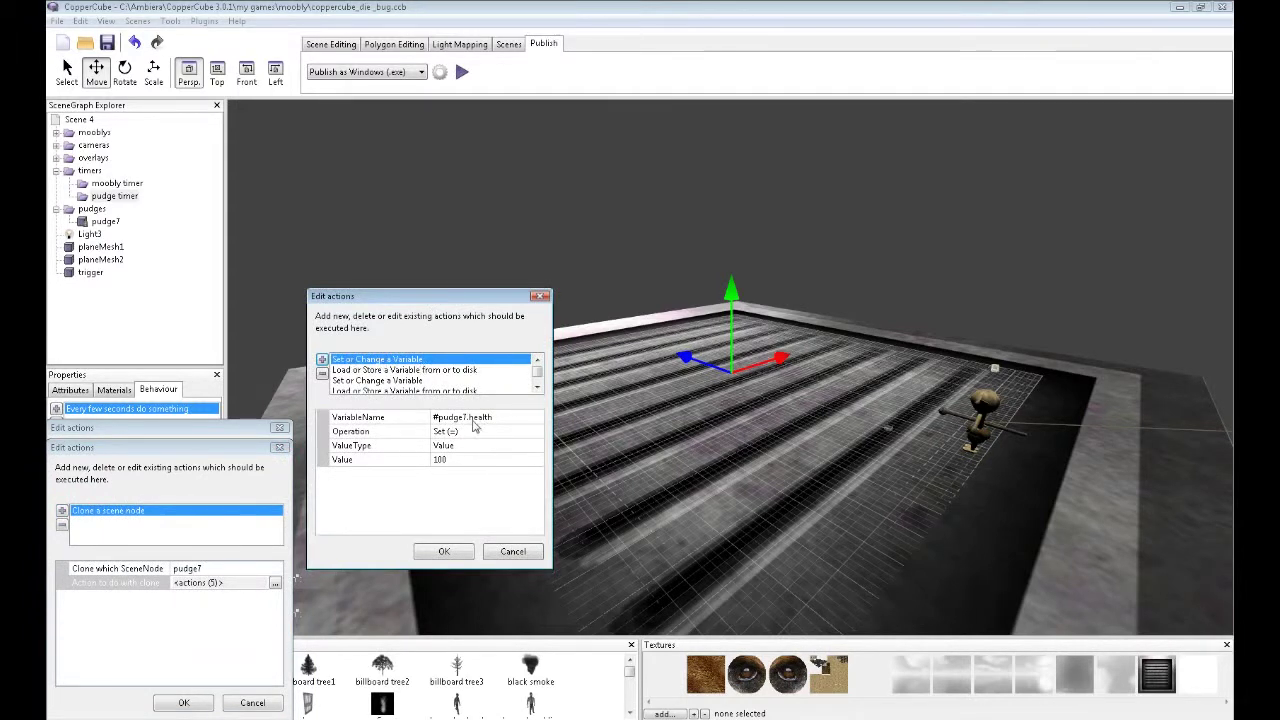
Inspect the clone's variable, disk storage and position actions, and return to the pudge timer's list of conditions
click(423, 371)
click(406, 382)
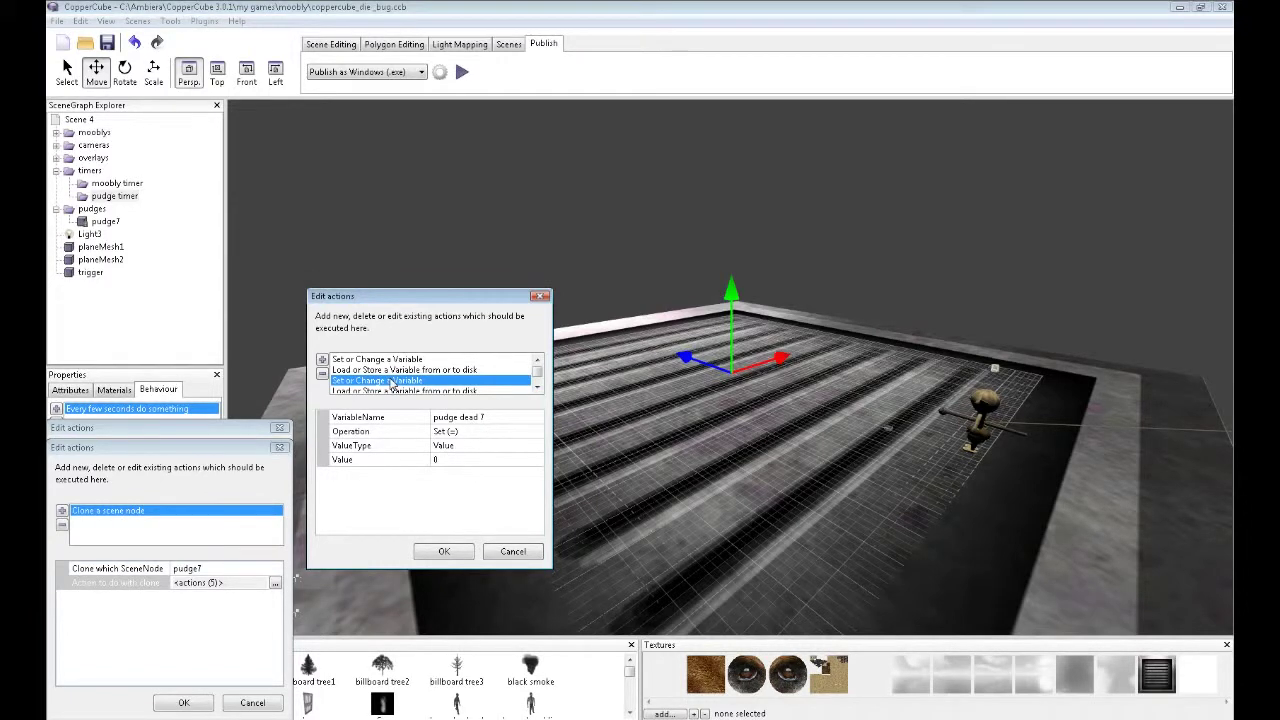
key(Down)
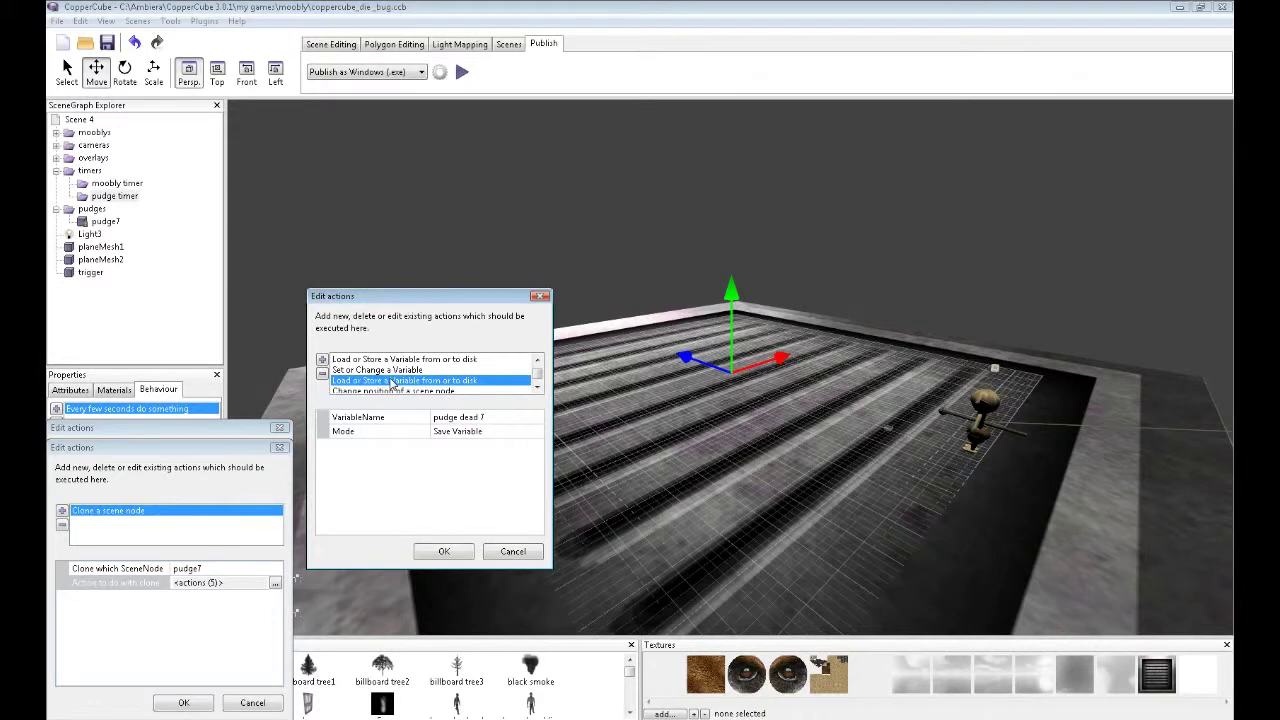
key(Down)
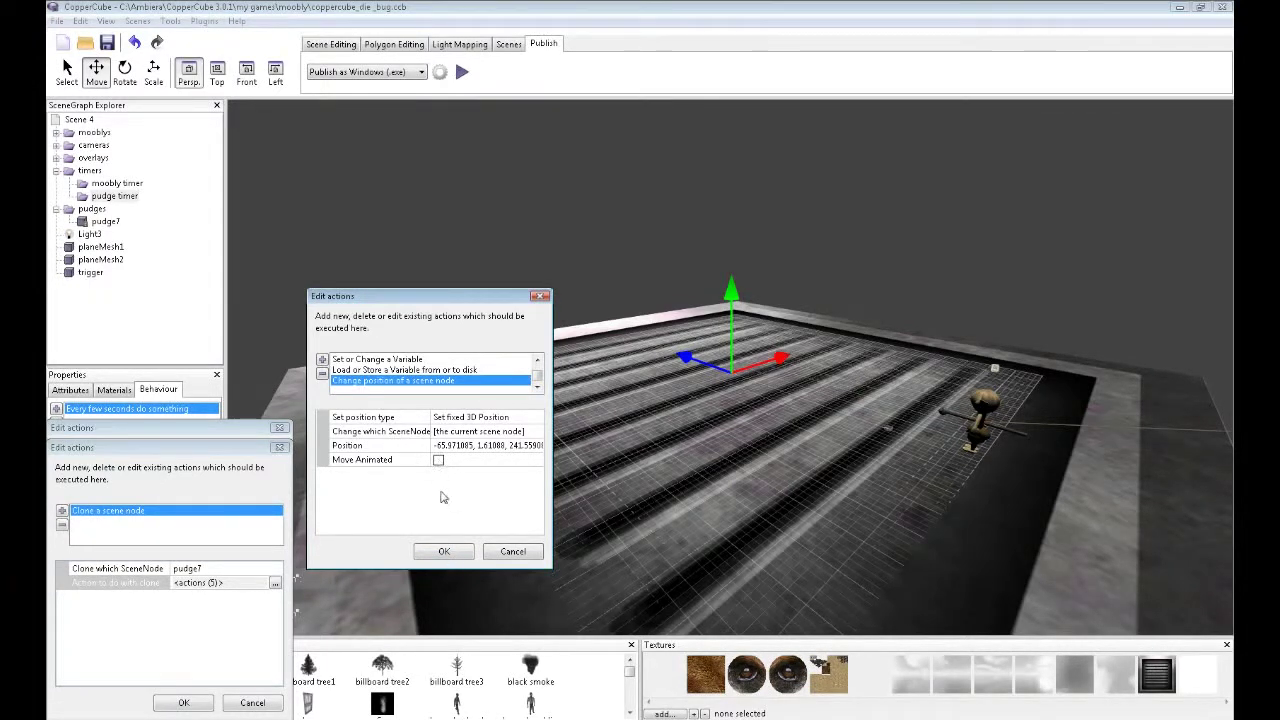
click(447, 551)
click(280, 587)
click(278, 585)
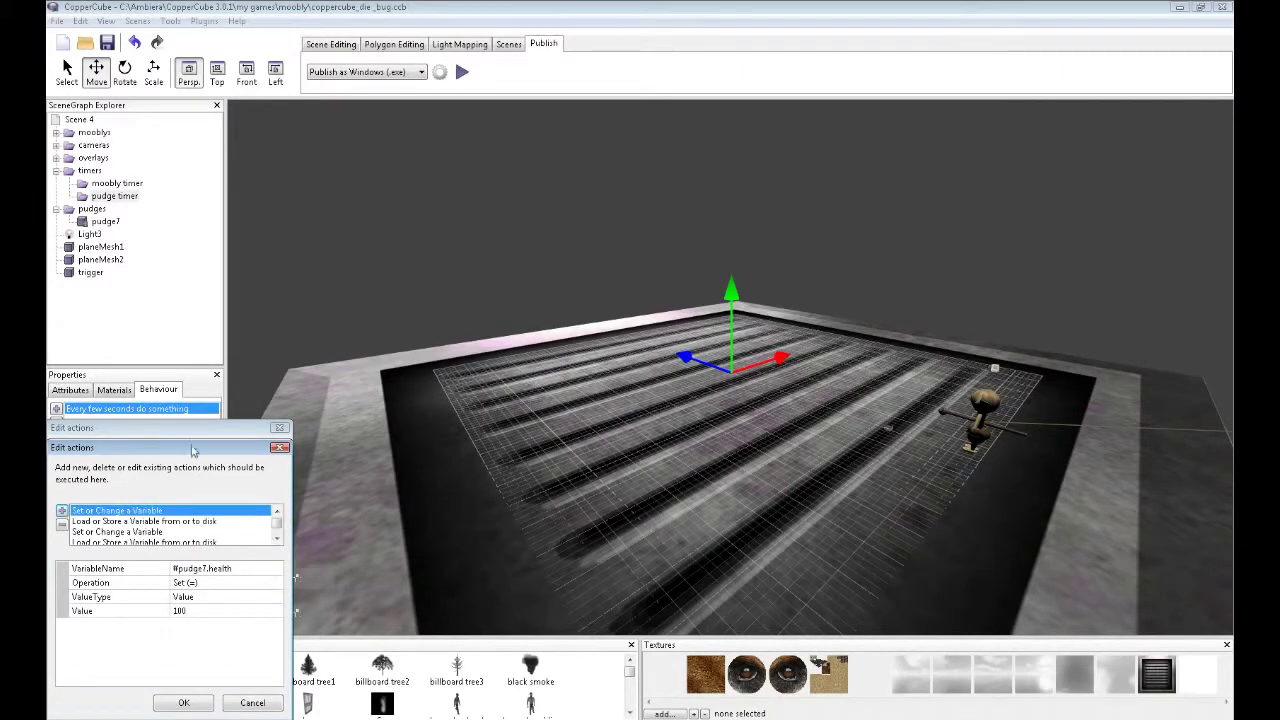
click(182, 702)
click(188, 702)
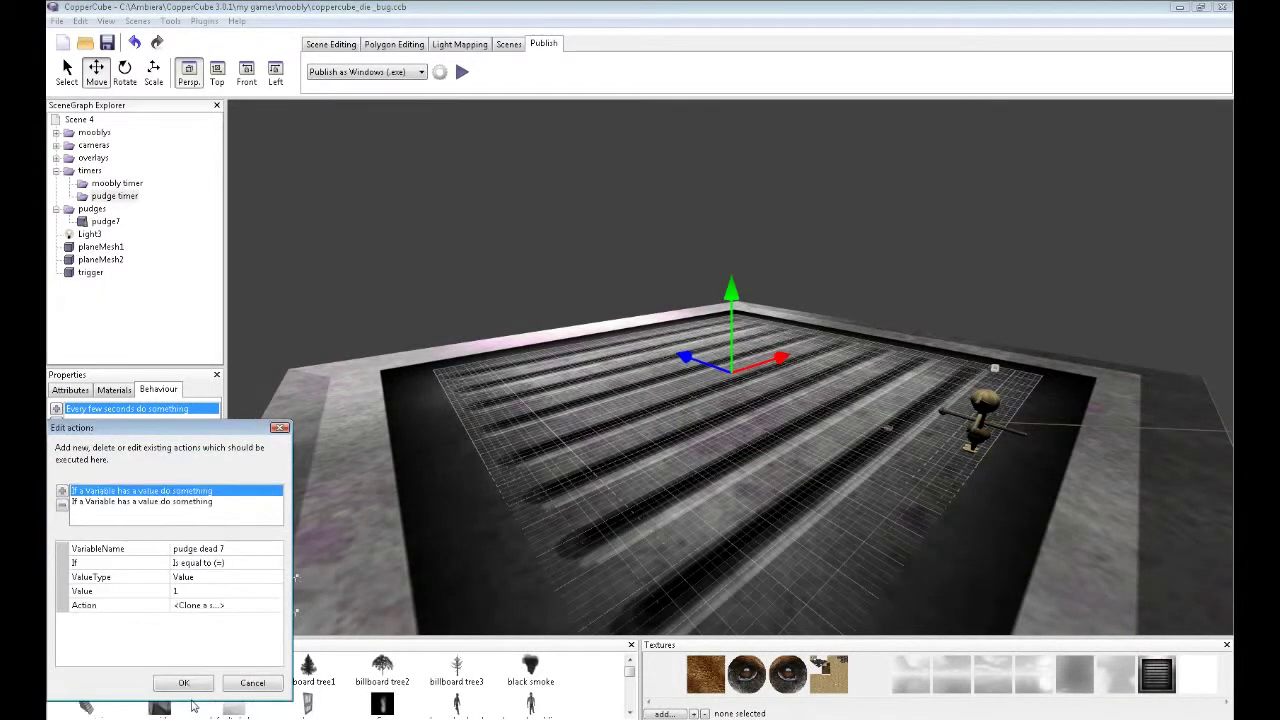
Inspect the pudge timer's second condition and its hide-node action, and close the timer's action editor
click(165, 503)
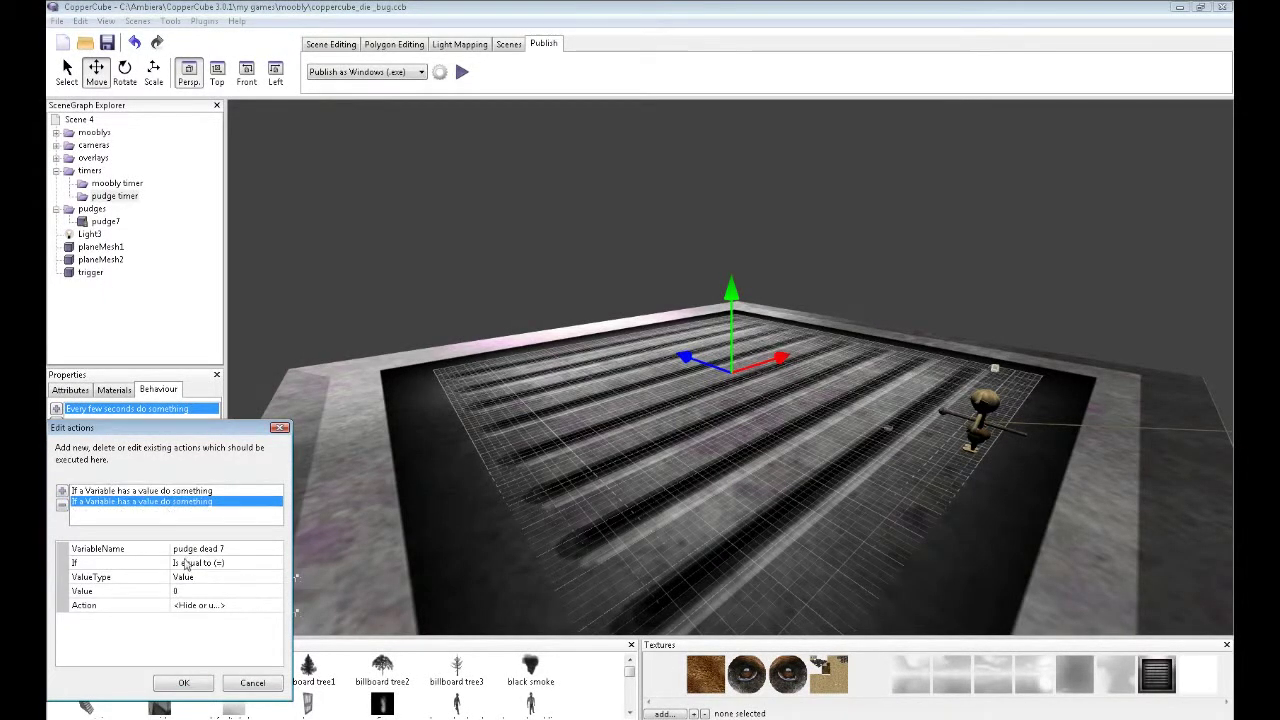
click(252, 609)
click(270, 610)
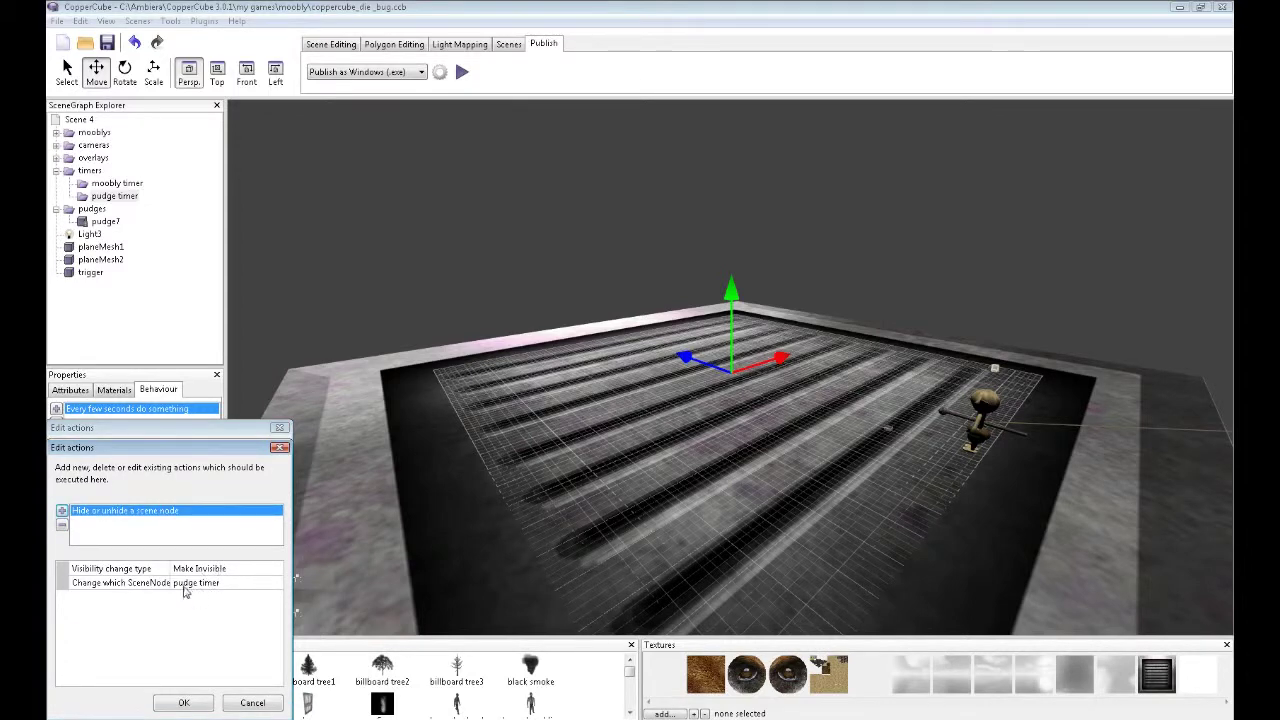
drag(200, 452, 487, 333)
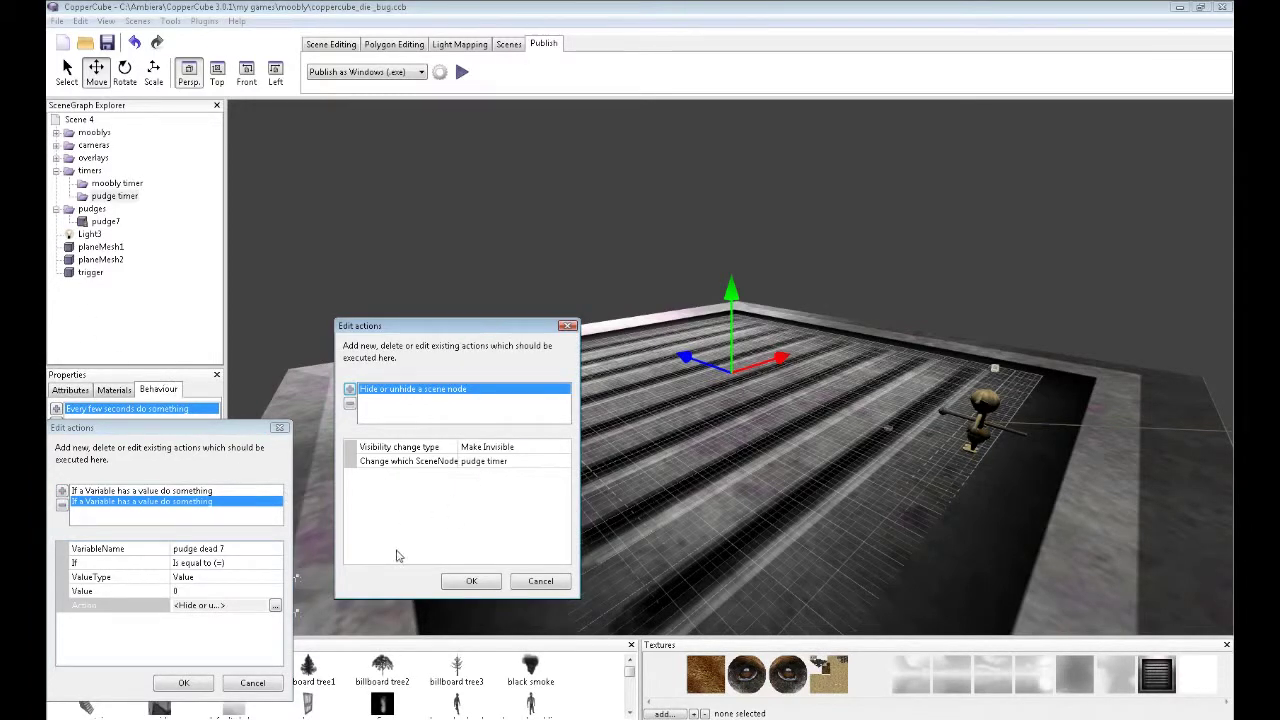
click(472, 584)
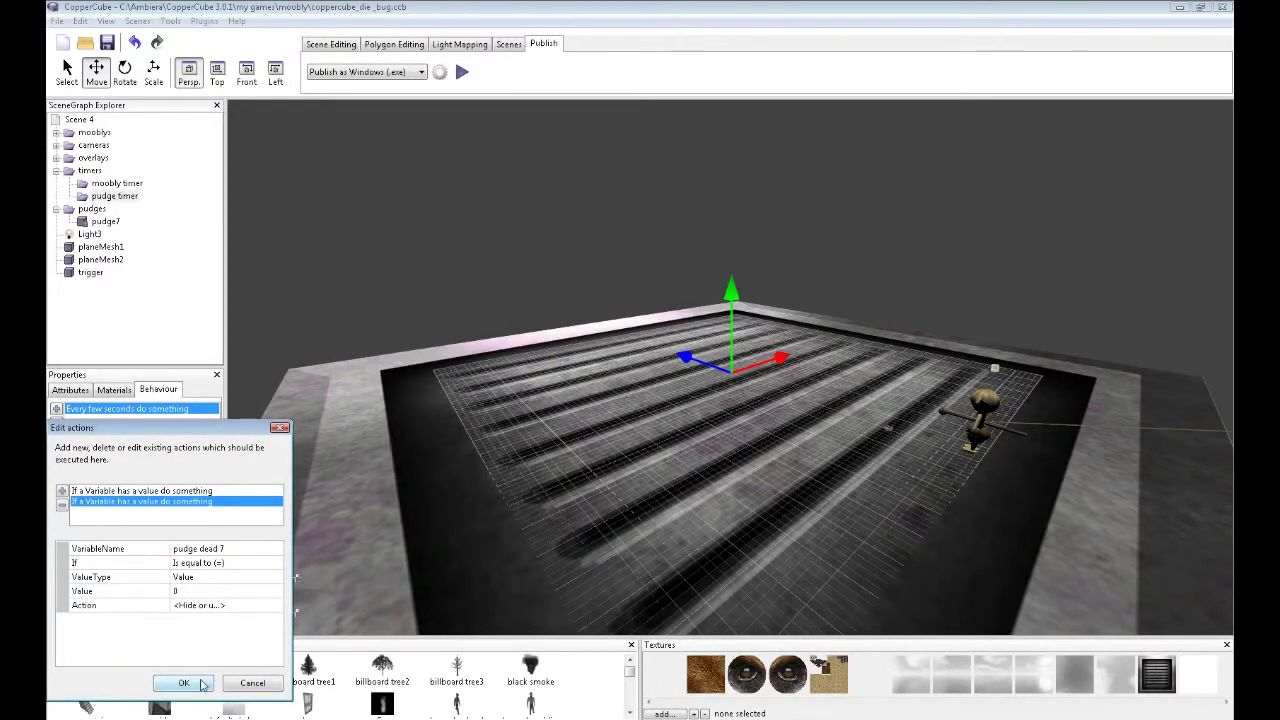
click(184, 683)
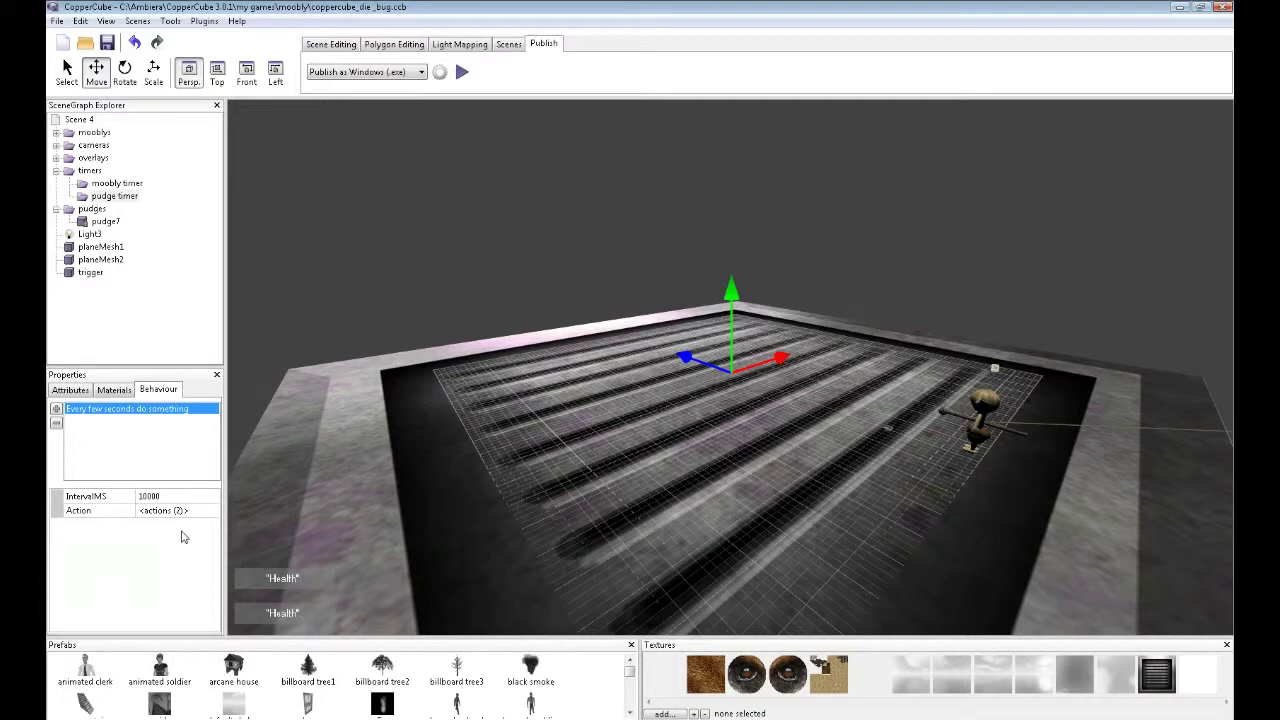
Start a test run of the game and walk the character forward onto the slatted floor
click(462, 73)
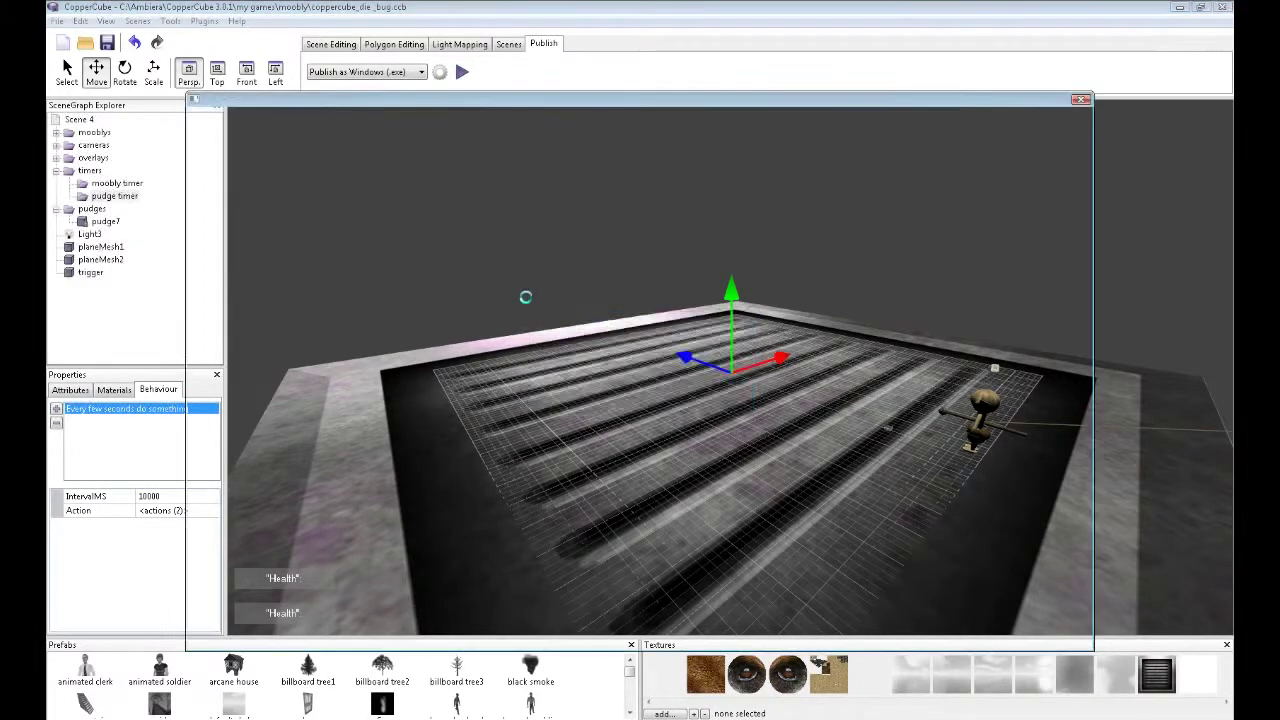
key(Left)
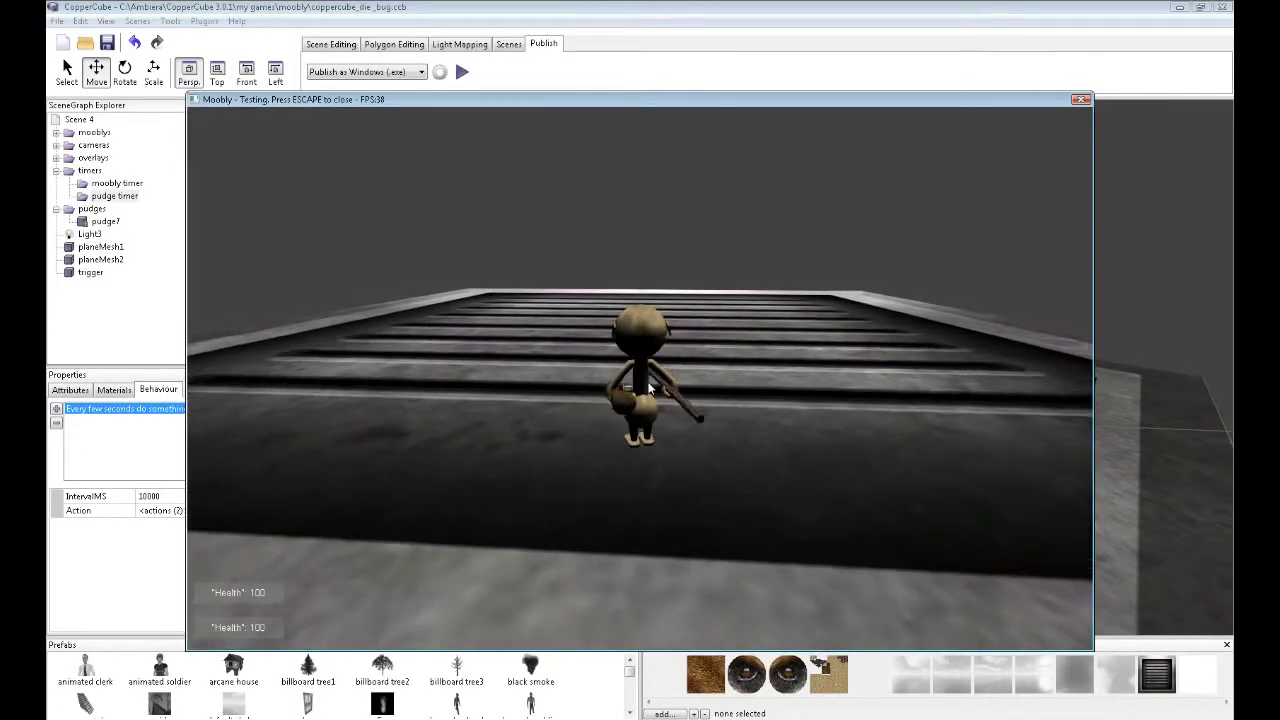
key(Right)
key(Up)
key(Up)
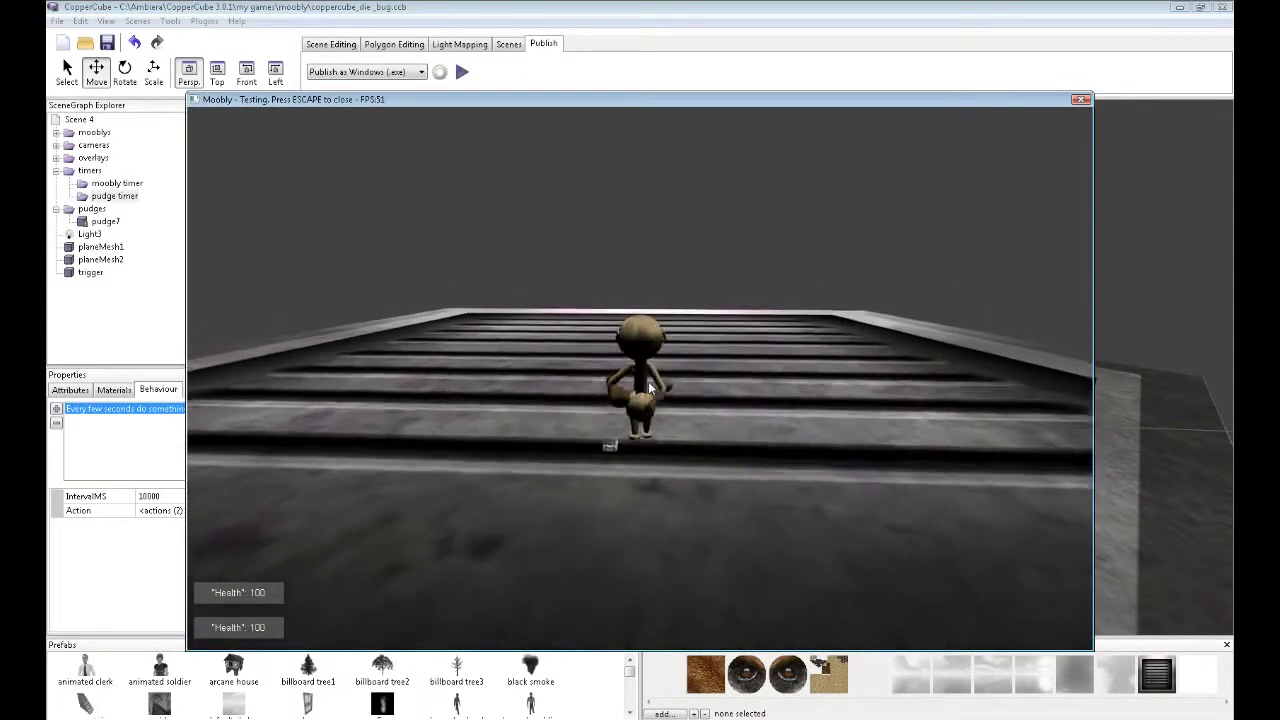
key(Left)
key(Up)
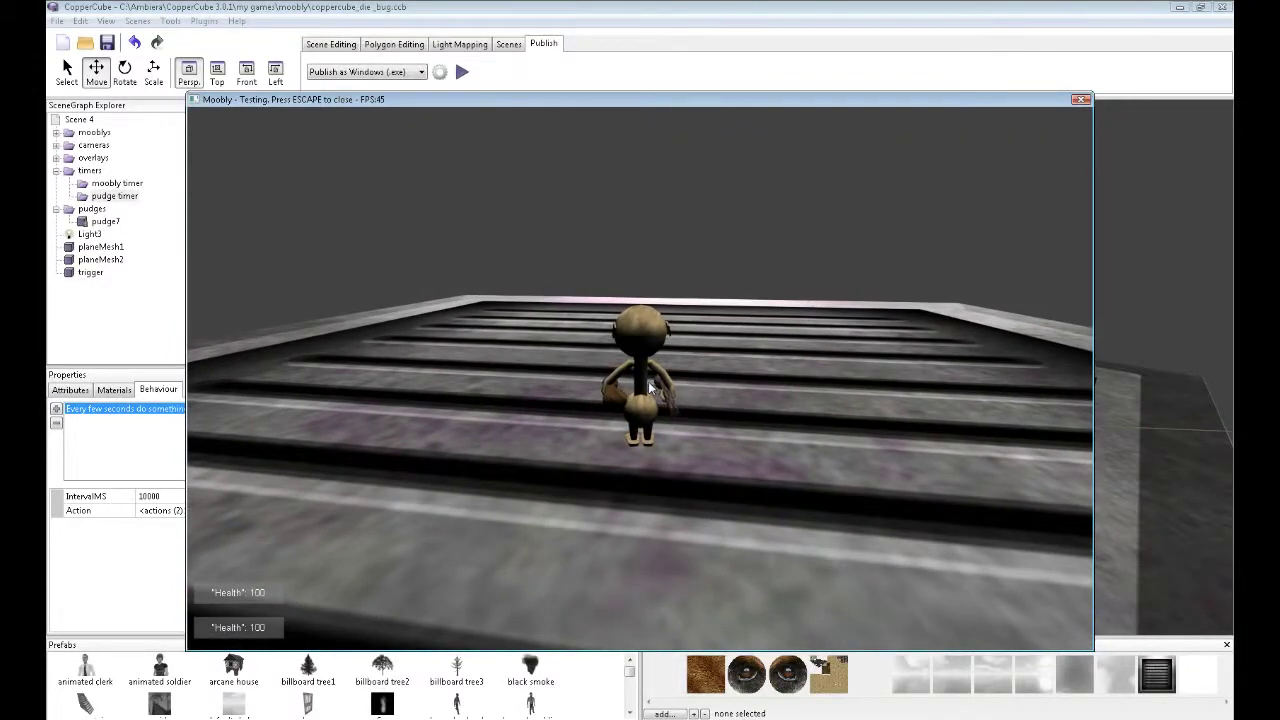
Turn the character back and forth and walk across the slatted floor to search for the pudge
key(Left)
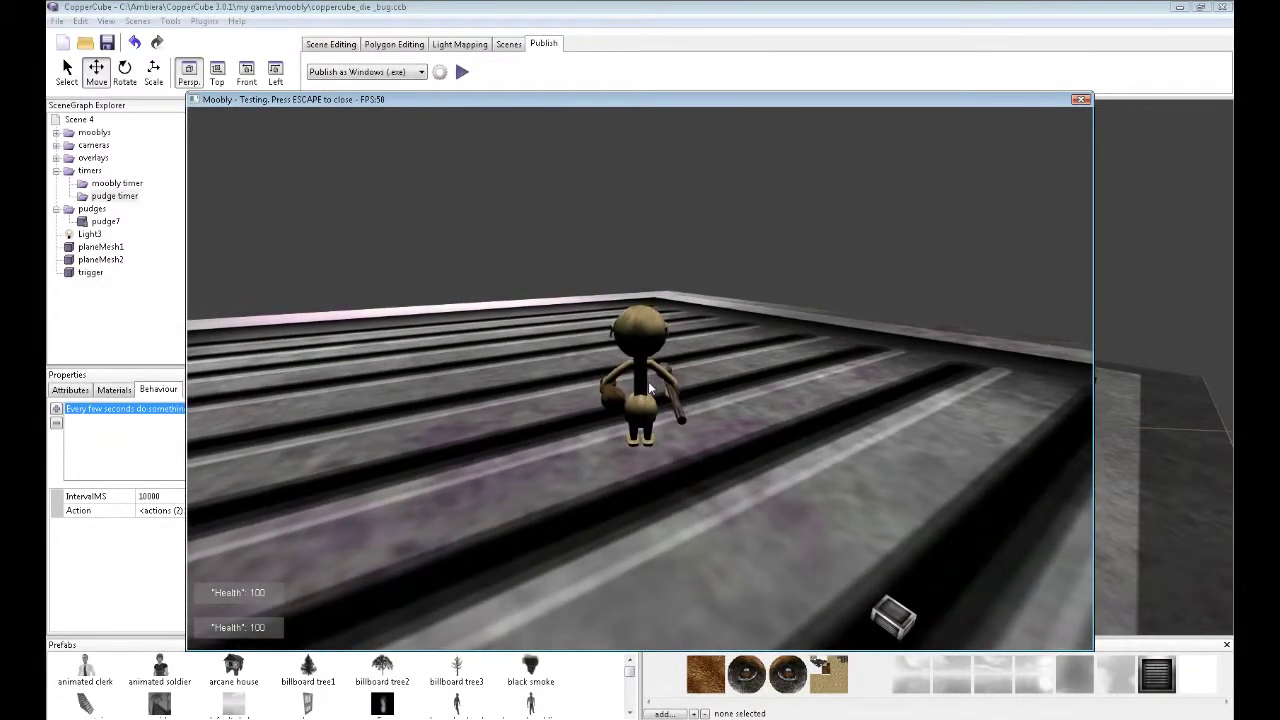
key(Right)
key(Up)
key(Up)
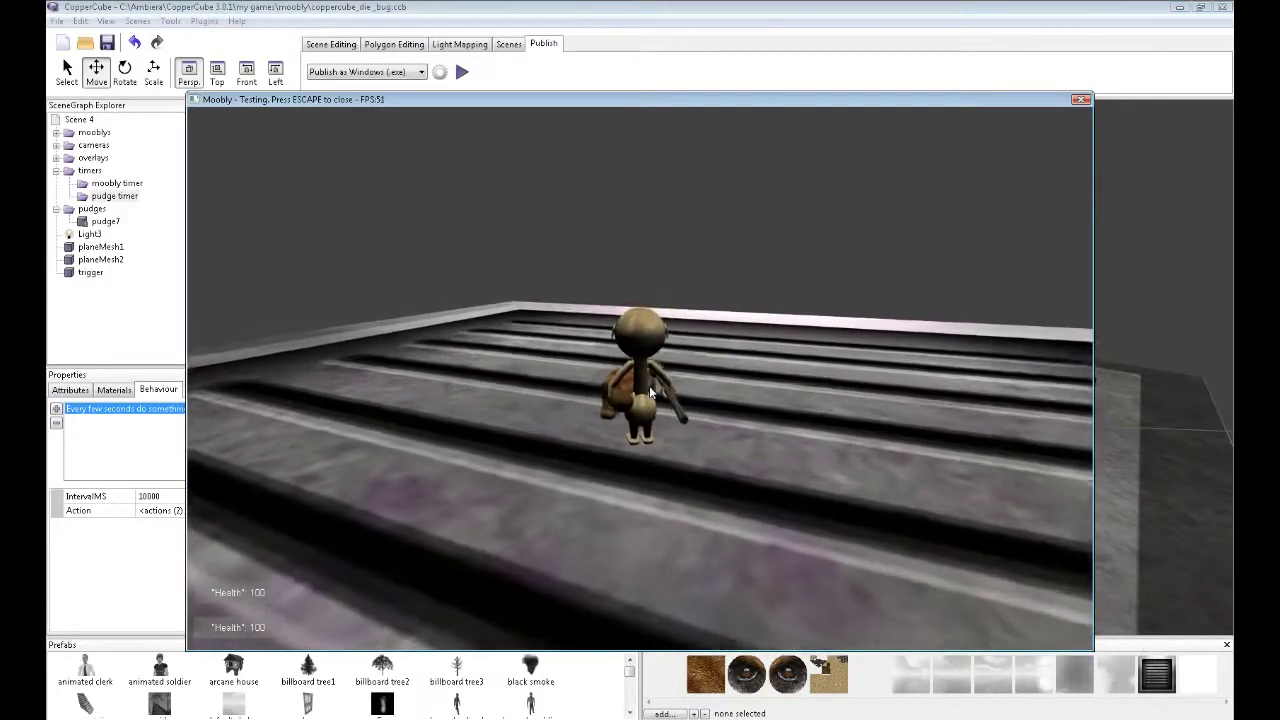
key(Up)
key(Left)
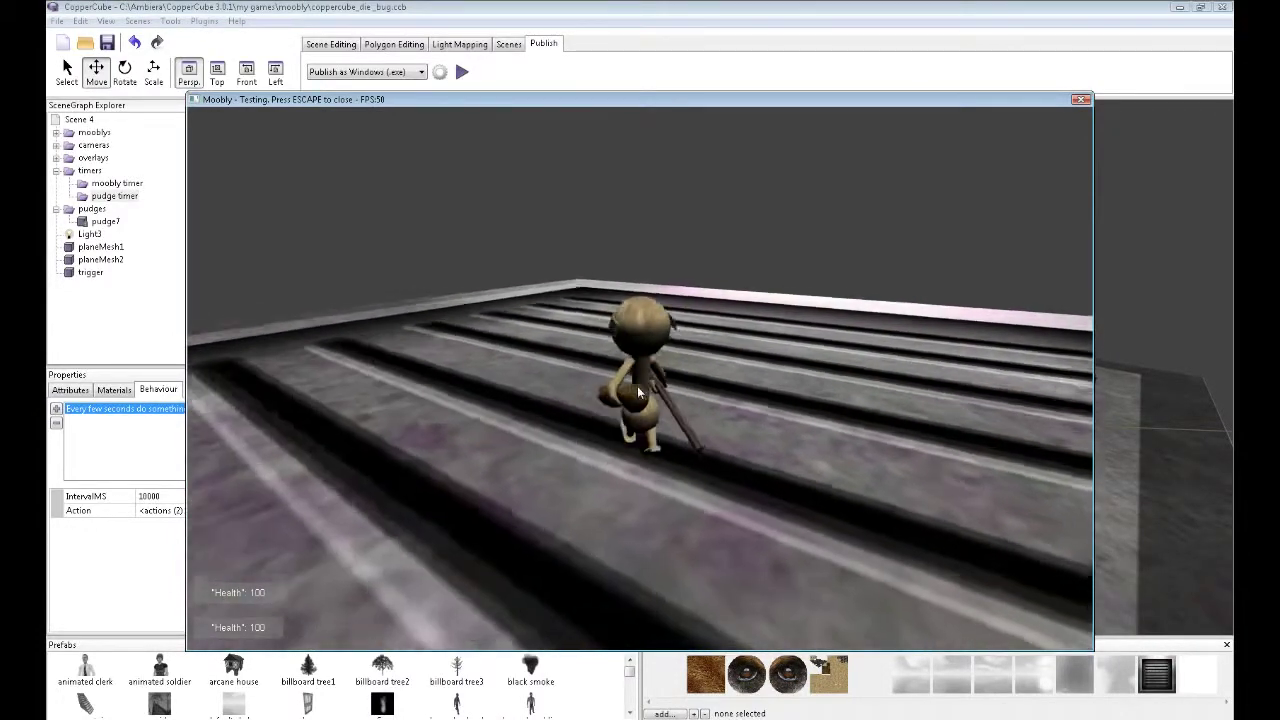
key(Up)
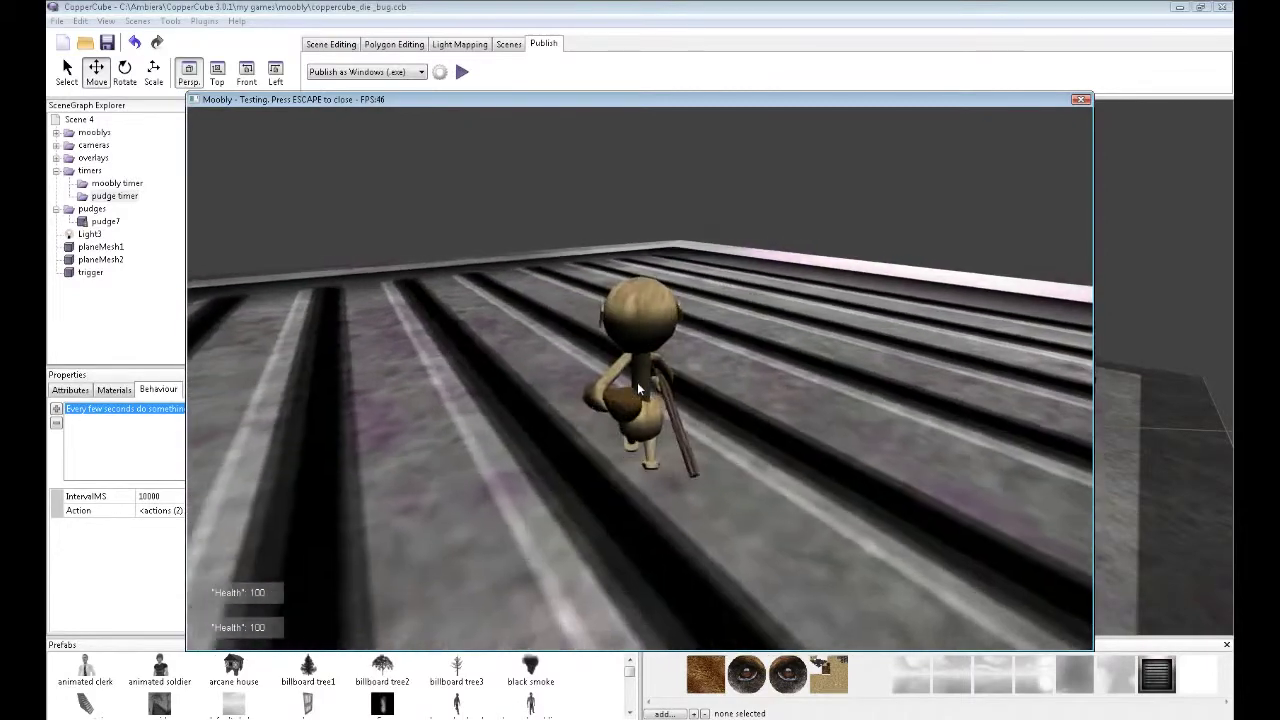
Turn the character towards the pudge, walk up to it and attack it
key(Right)
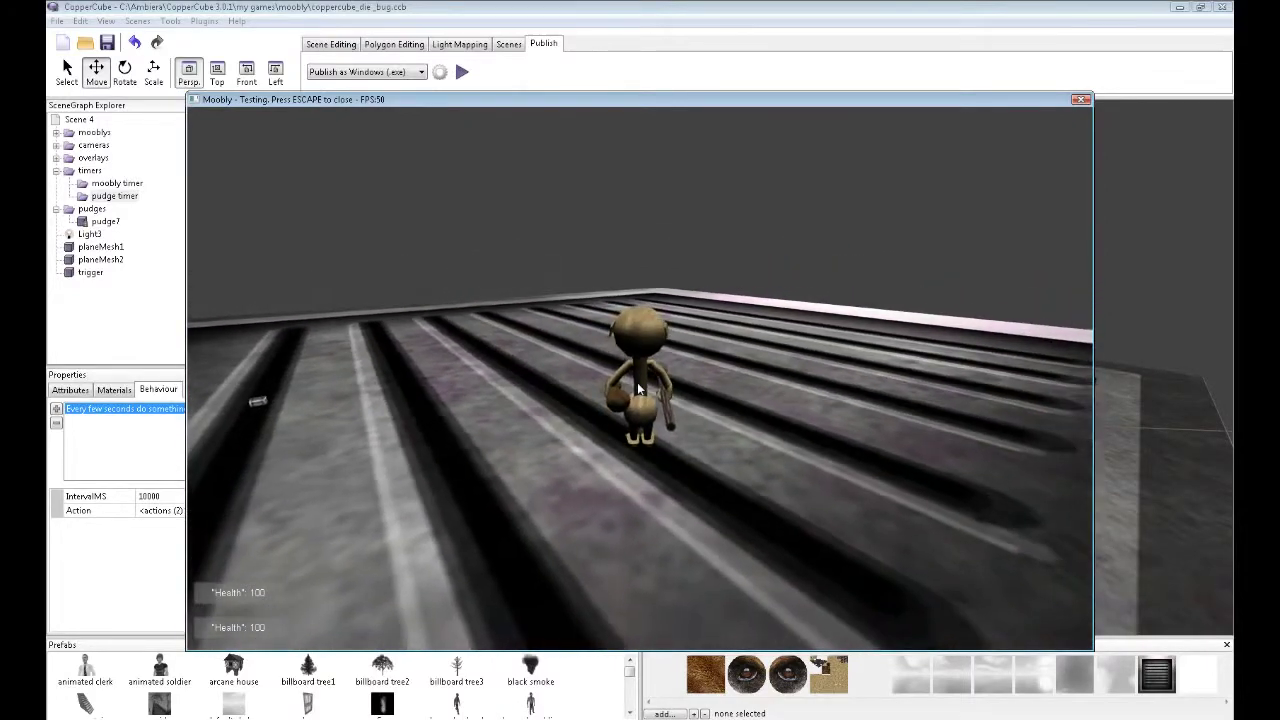
key(Right)
key(Left)
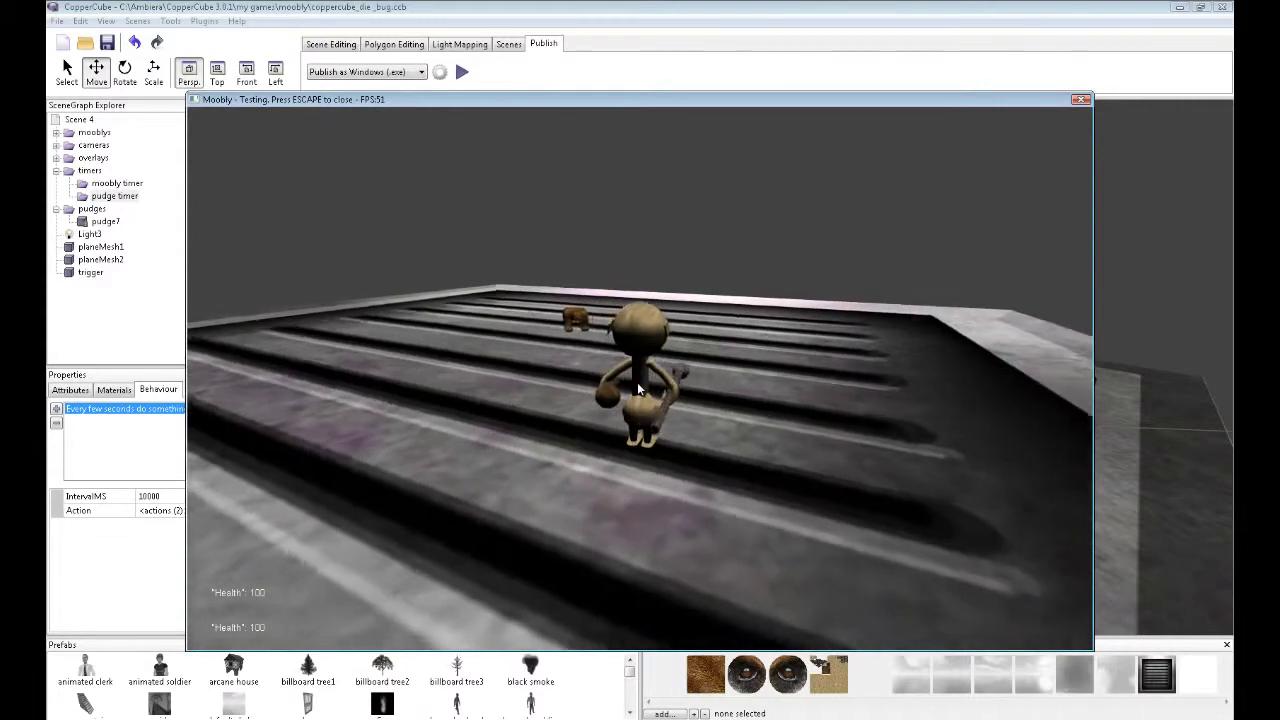
key(Left)
key(Up)
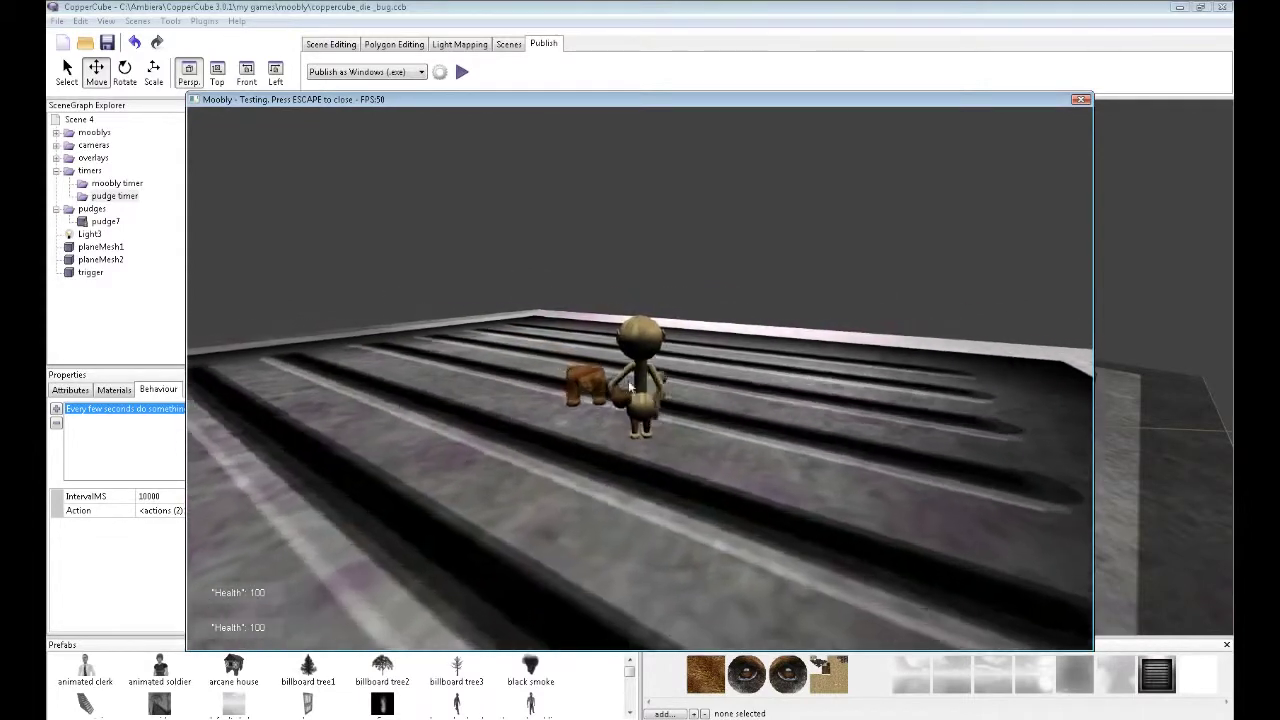
click(575, 397)
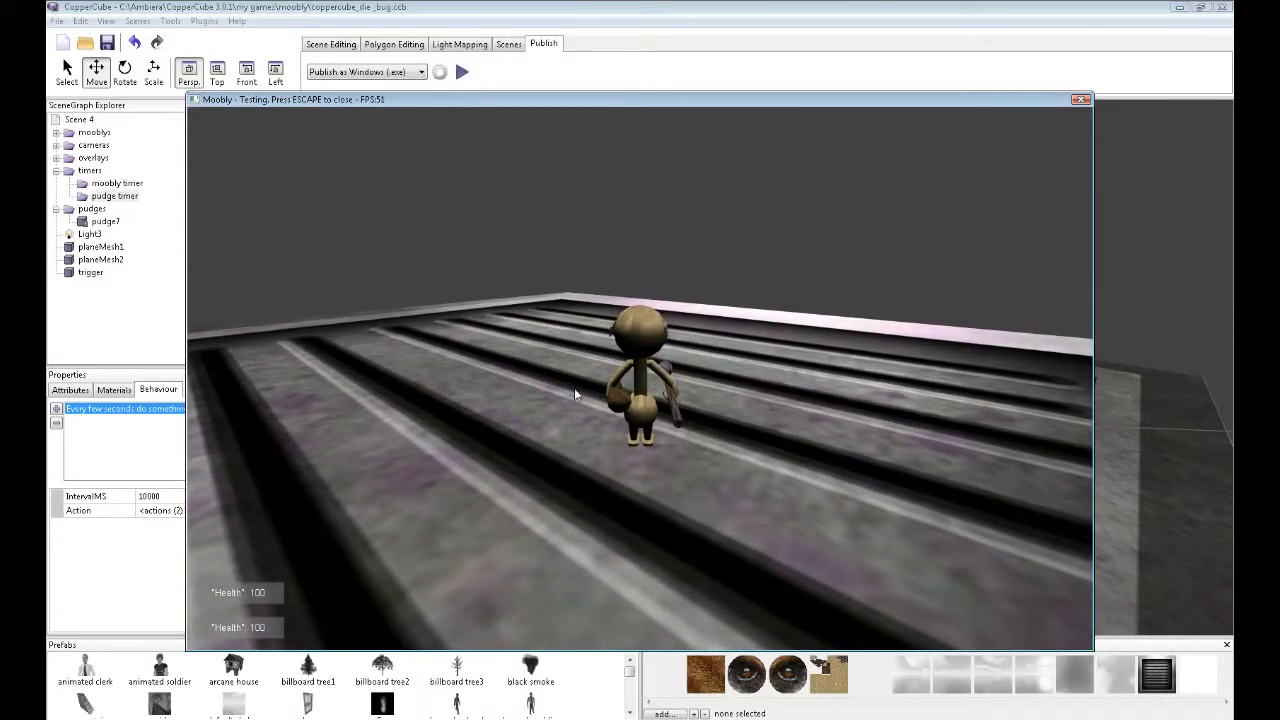
Turn the character around to check for a respawned pudge and end the test run
key(Right)
key(Left)
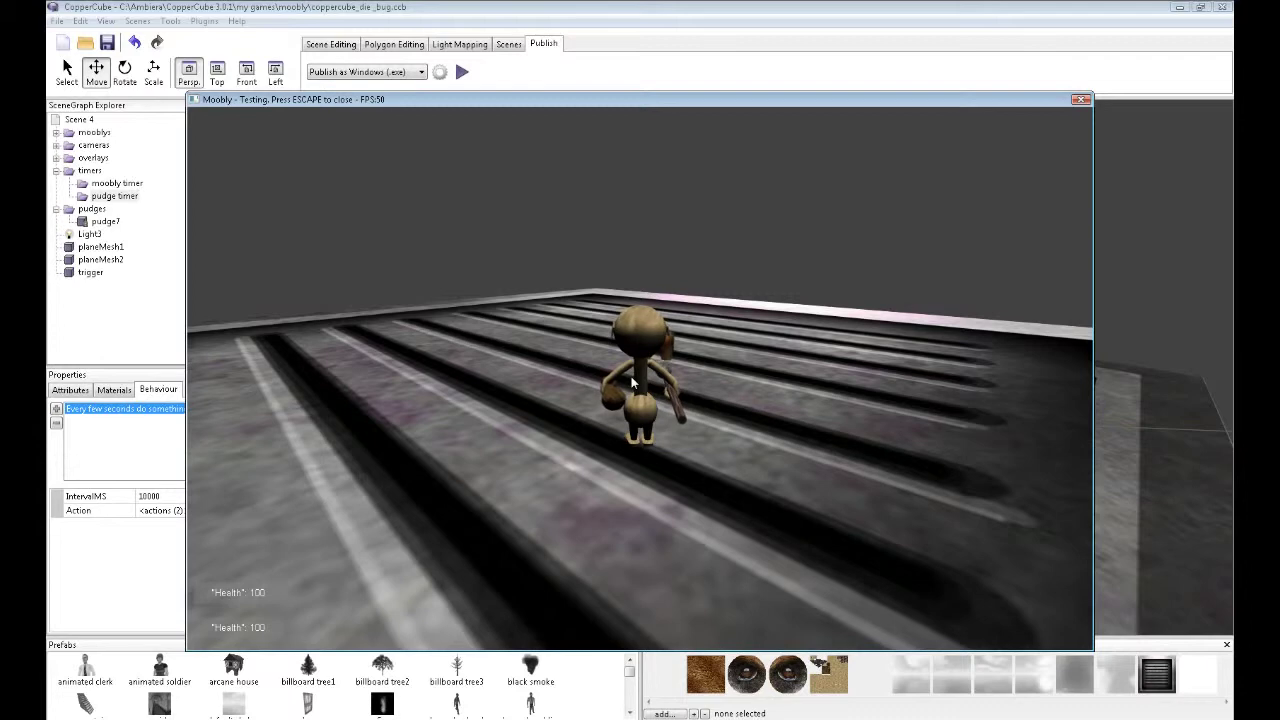
key(Escape)
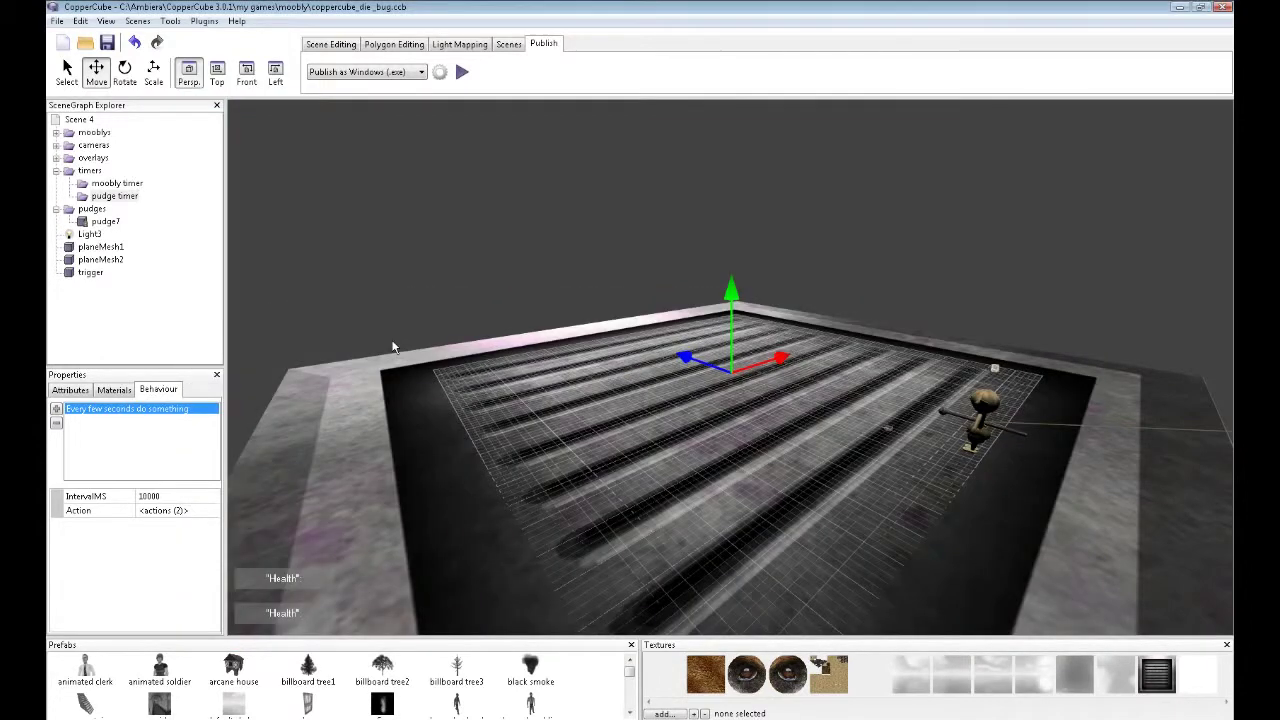
Inspect pudge7's ActionOnDie list, covering its set-variable, store-variable and final visibility actions, and close the action editor
click(101, 221)
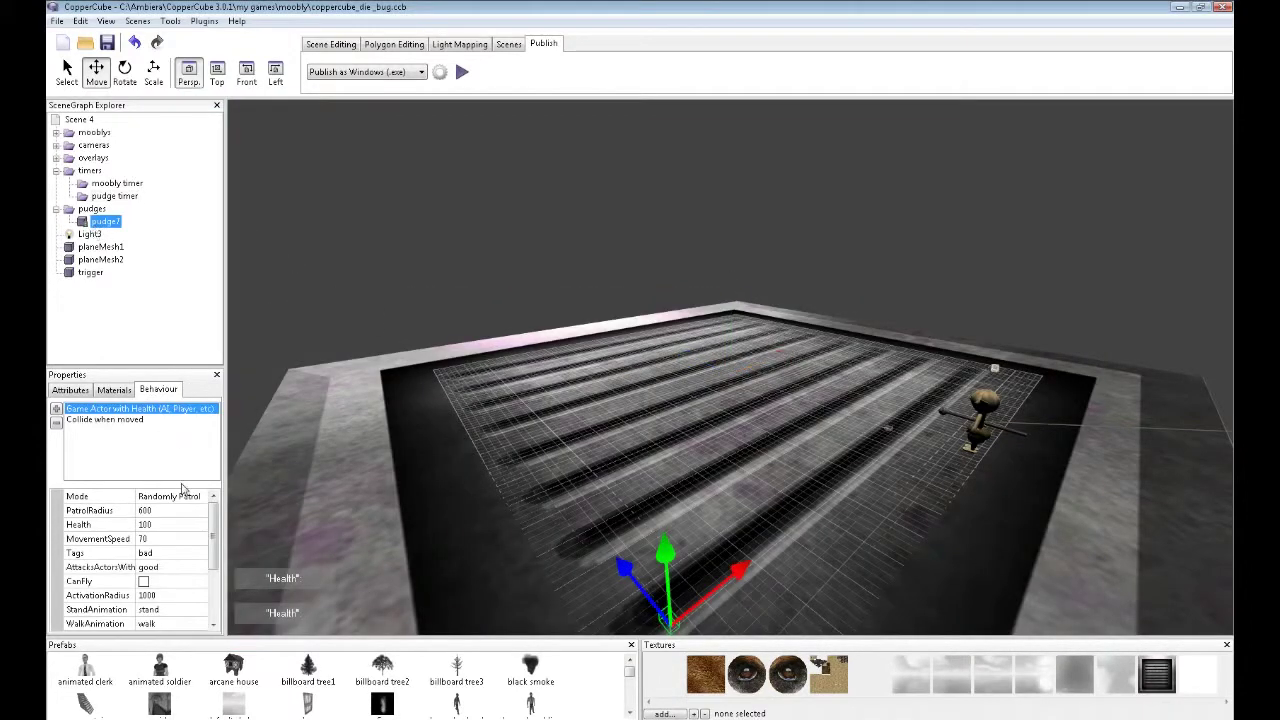
drag(212, 532, 213, 588)
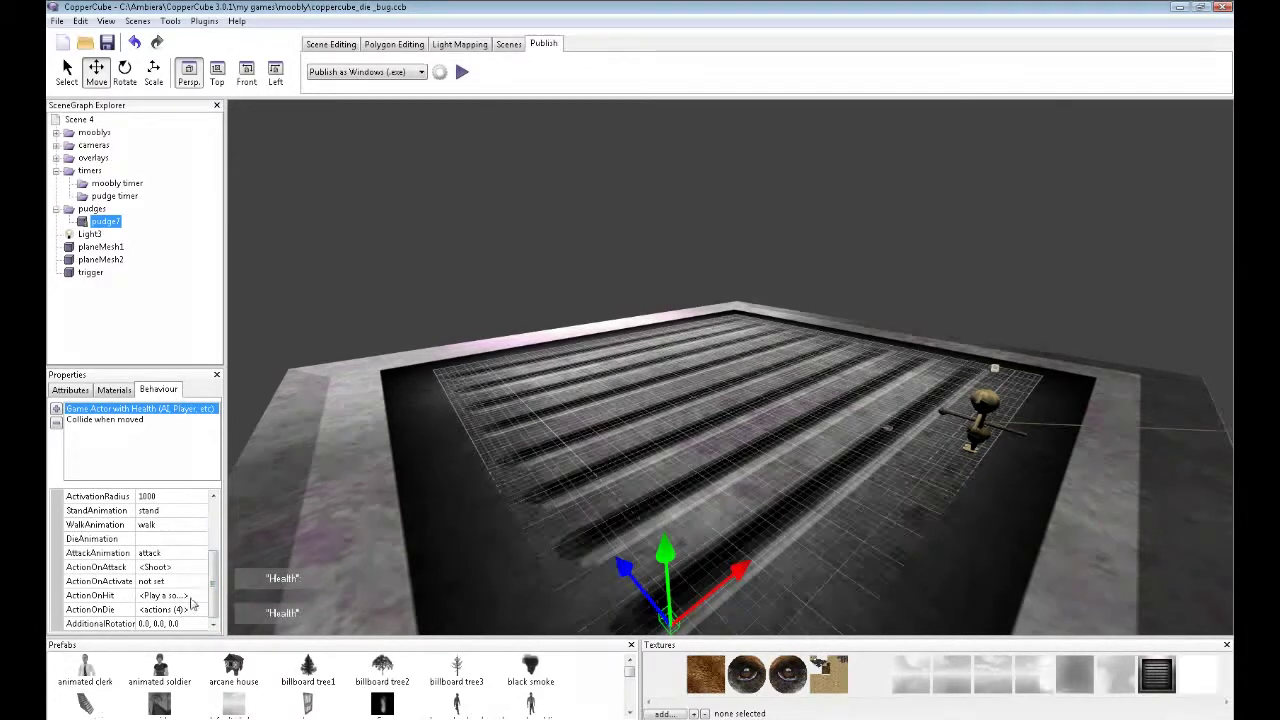
double_click(199, 610)
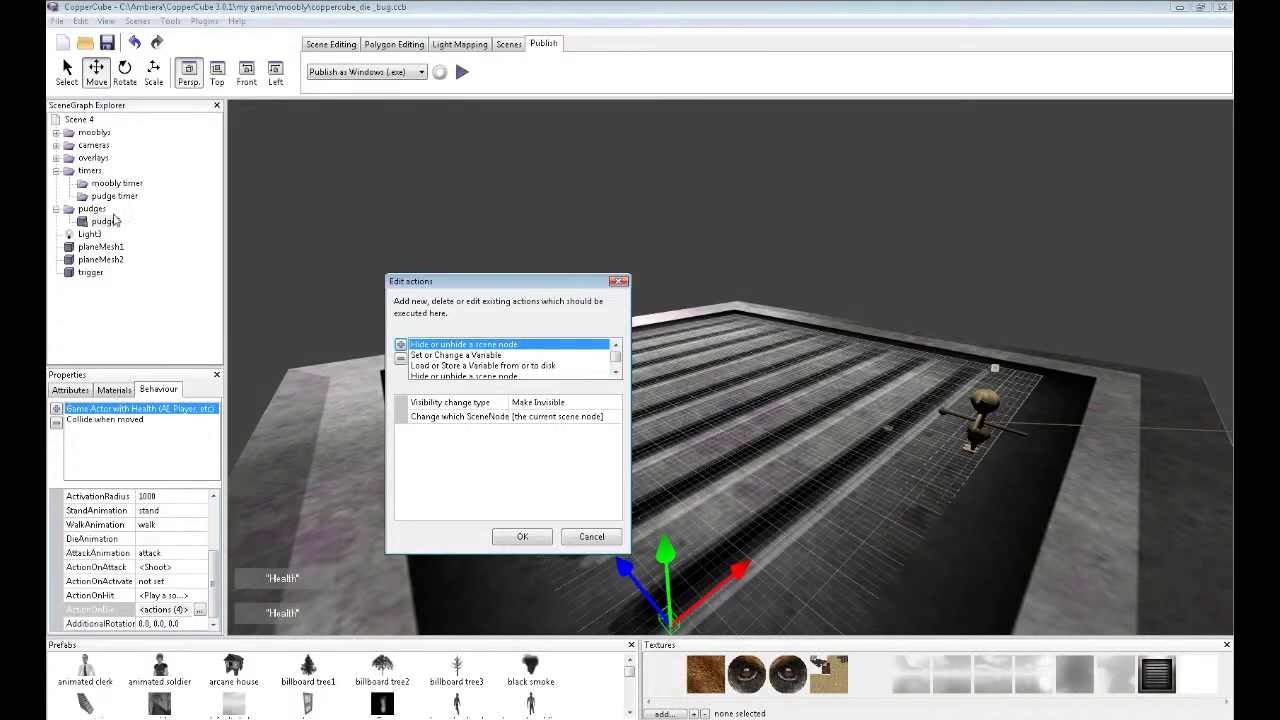
click(502, 358)
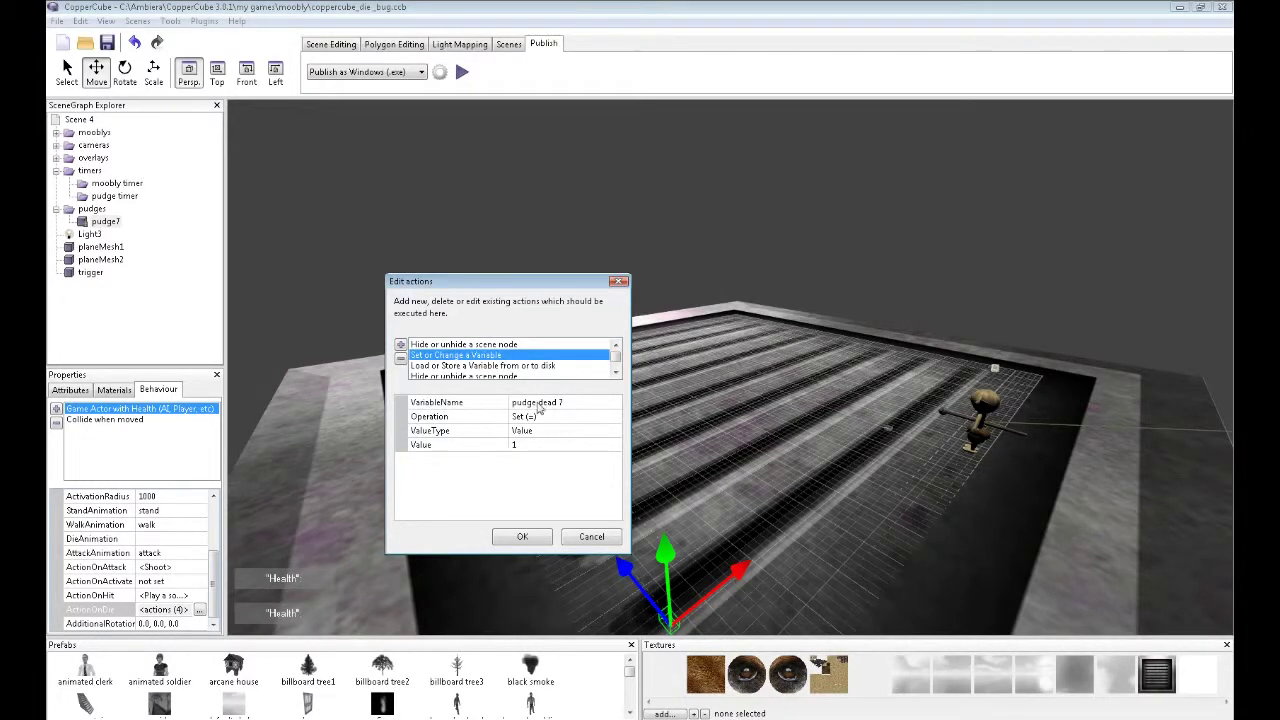
click(505, 364)
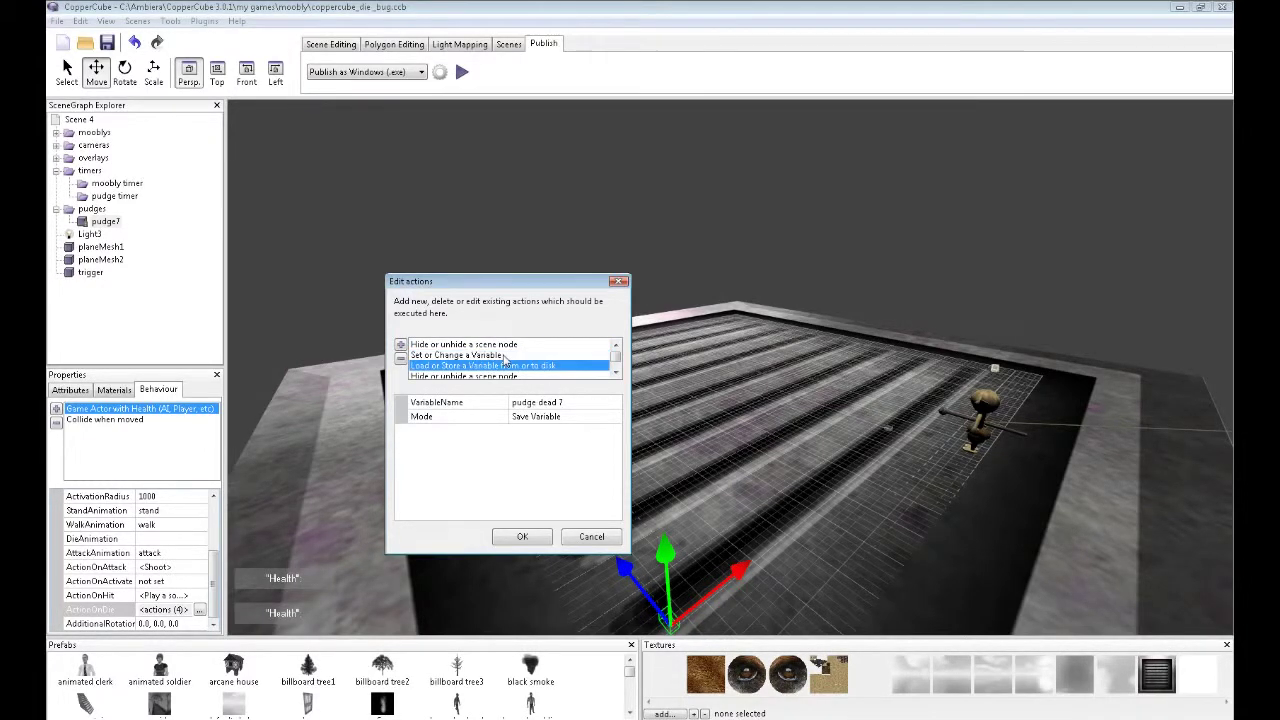
key(Down)
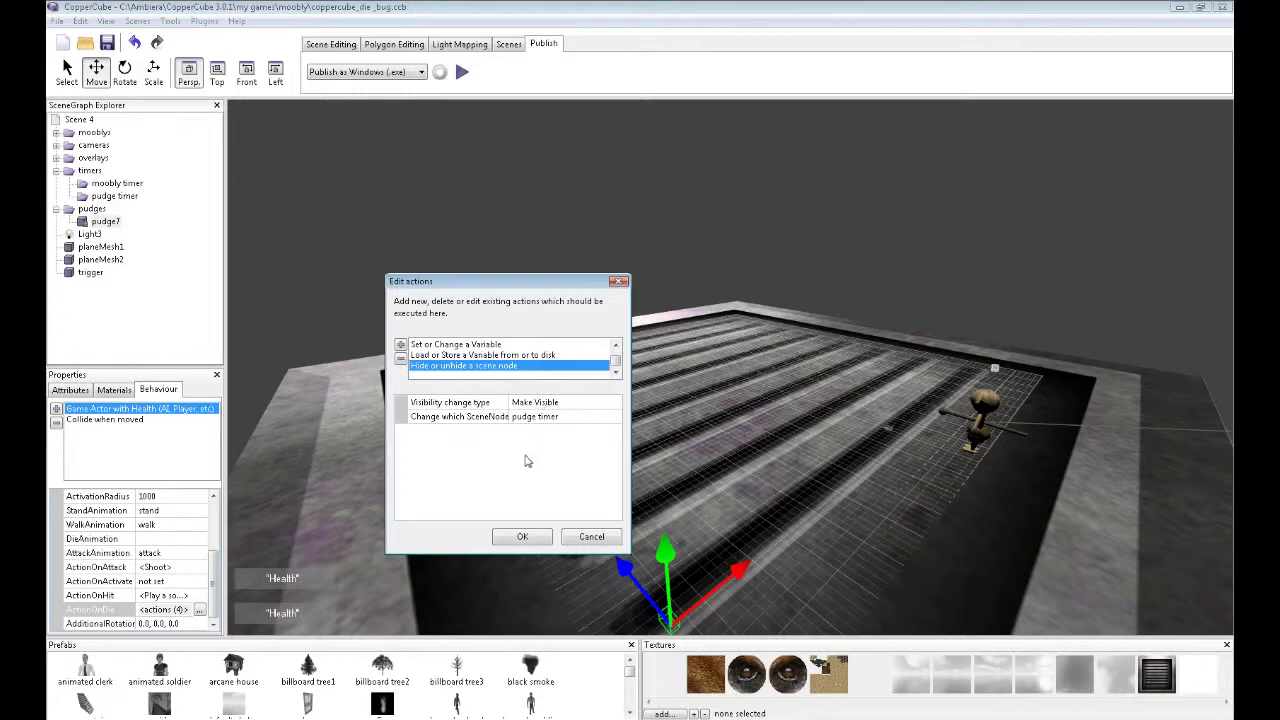
click(522, 538)
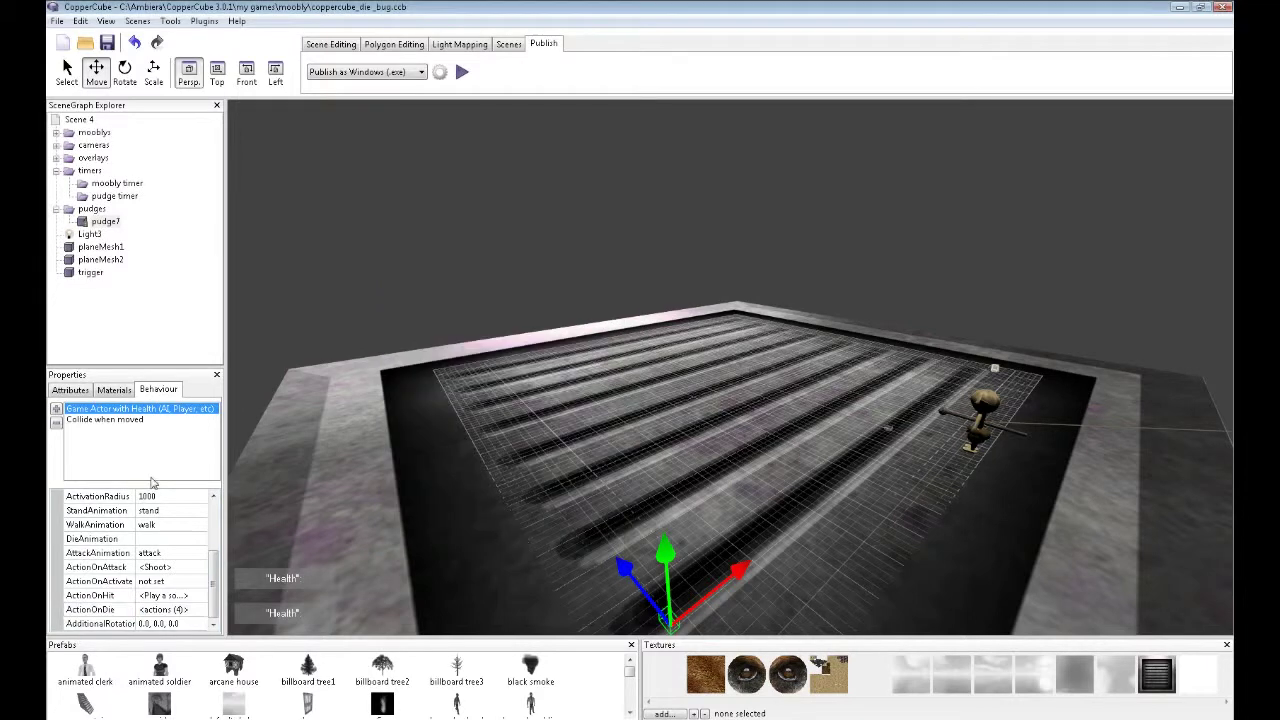
Inspect the Shoot action assigned to pudge7's ActionOnAttack and close the action editor
click(197, 567)
click(205, 567)
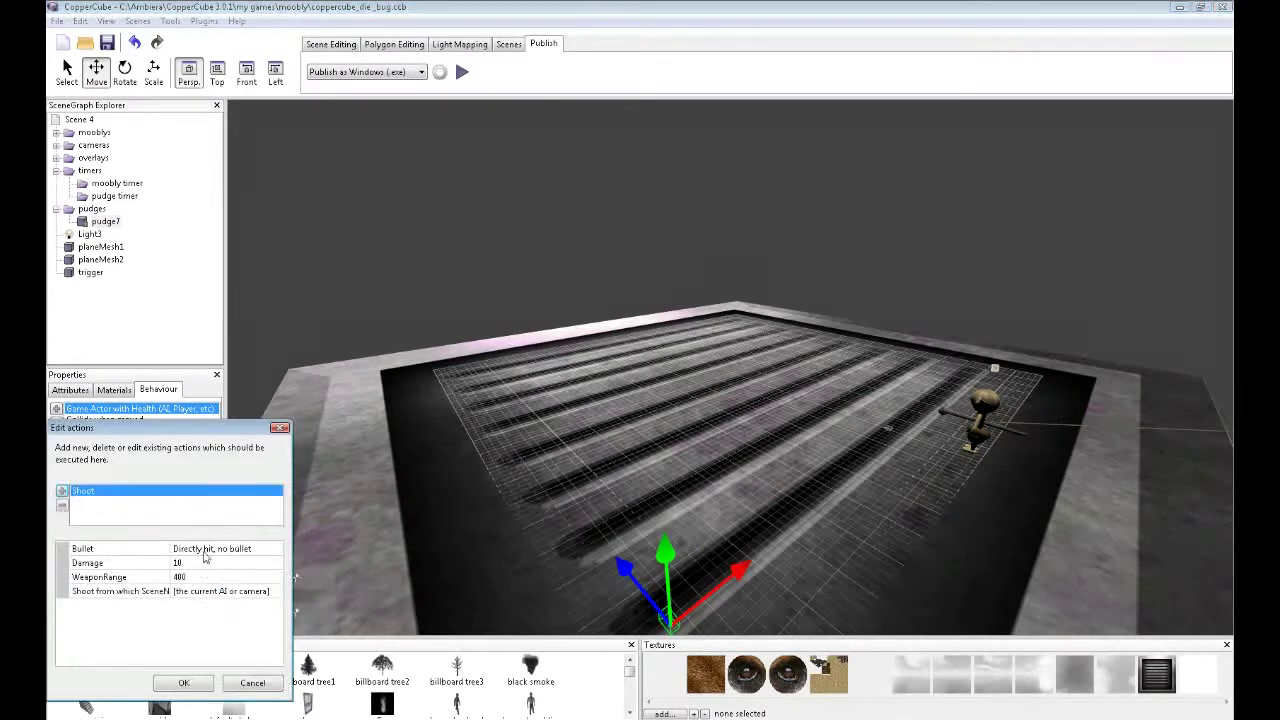
click(185, 684)
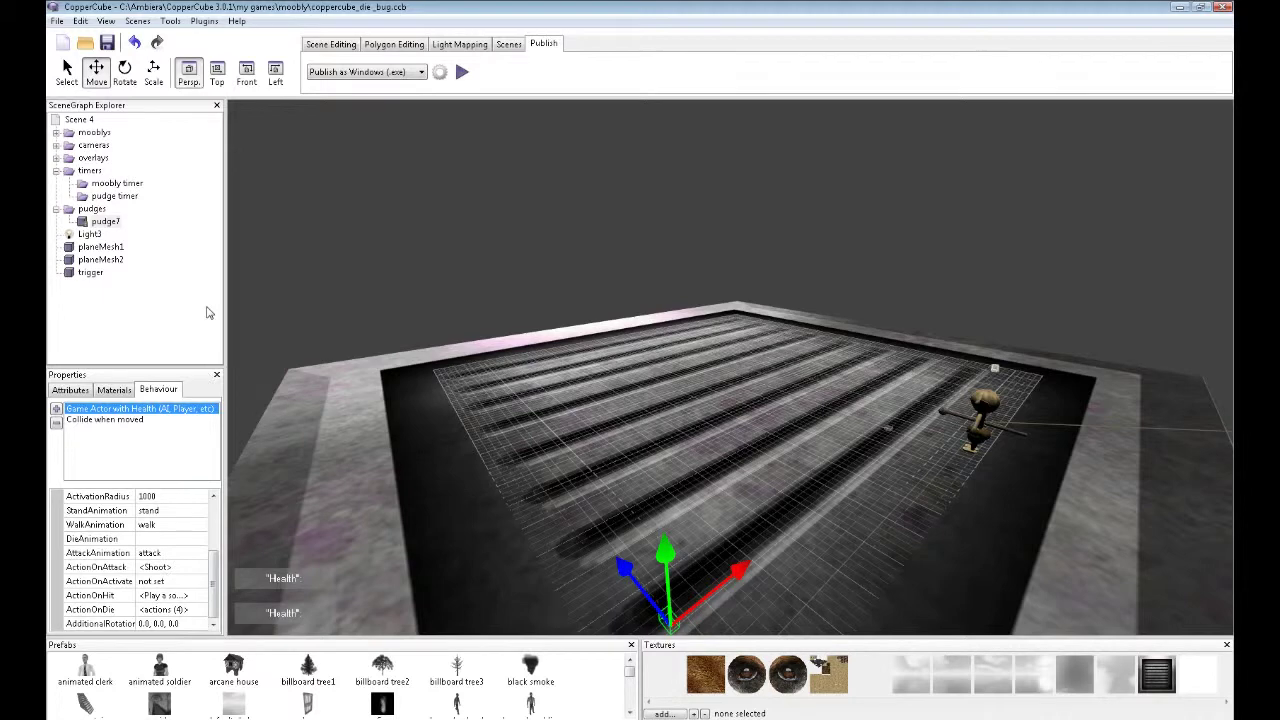